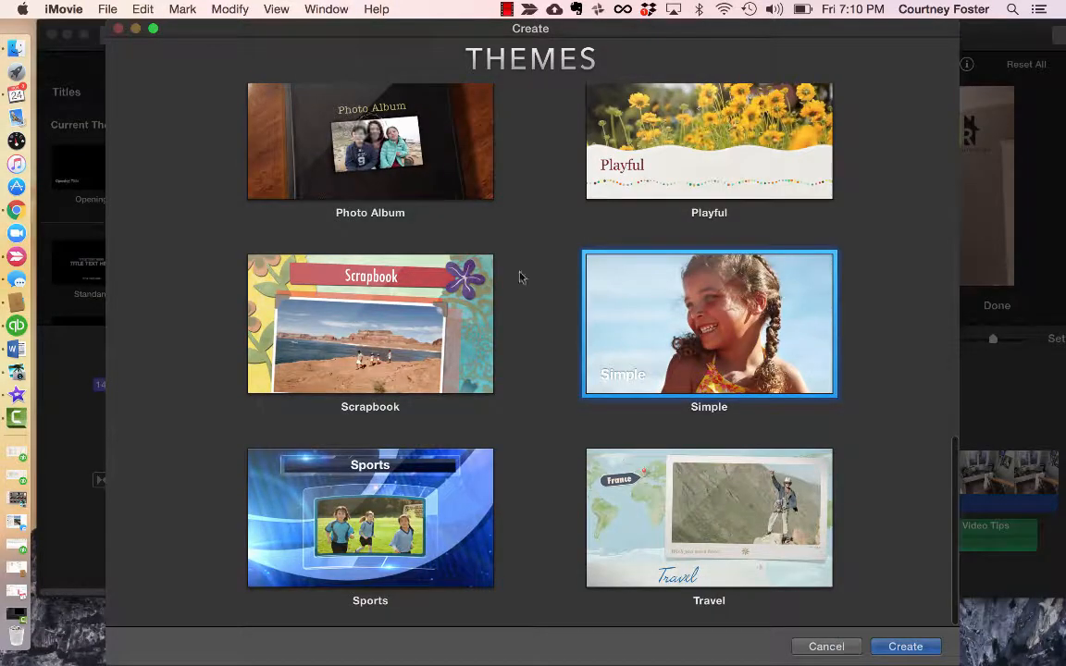
Create a new movie project with the Simple theme and name it "Test Movie"
mouse_move(640, 294)
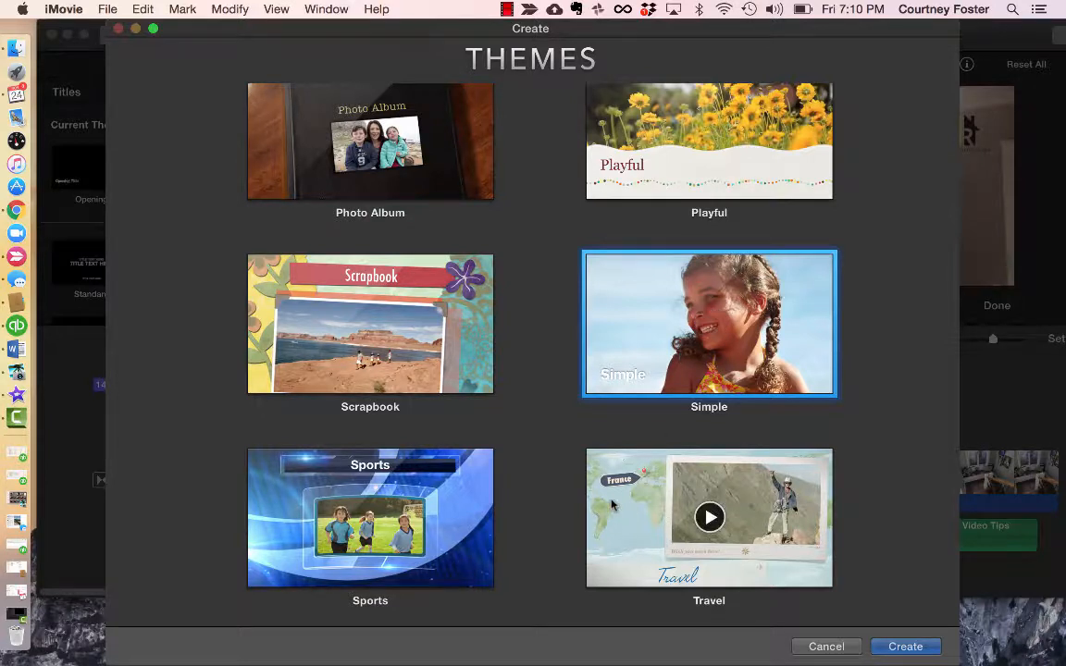
mouse_move(600, 514)
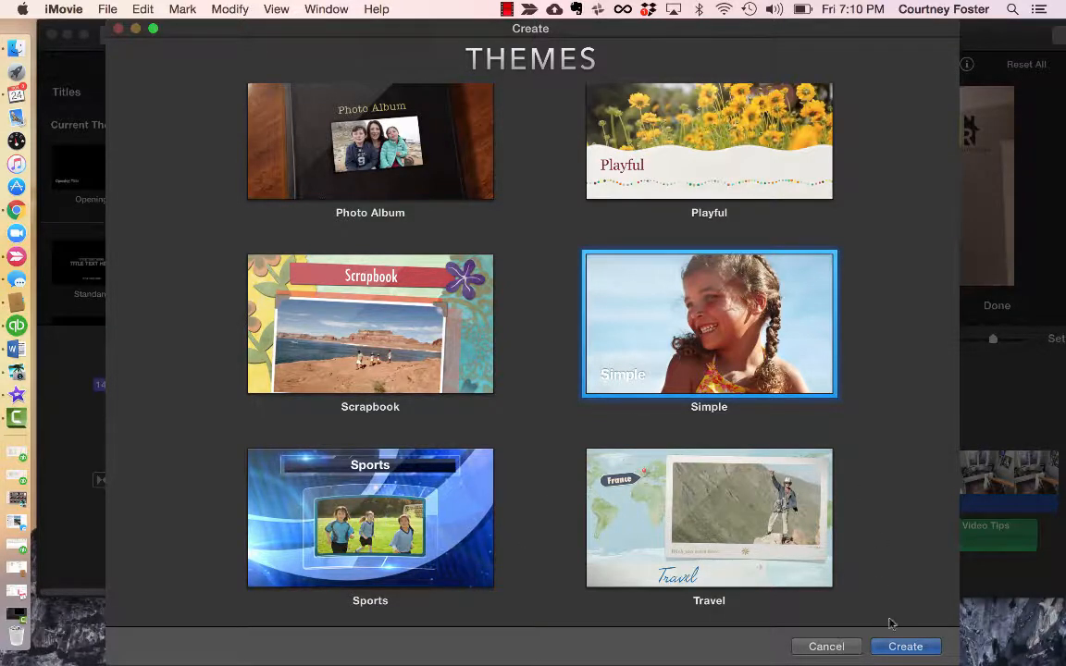
click(903, 647)
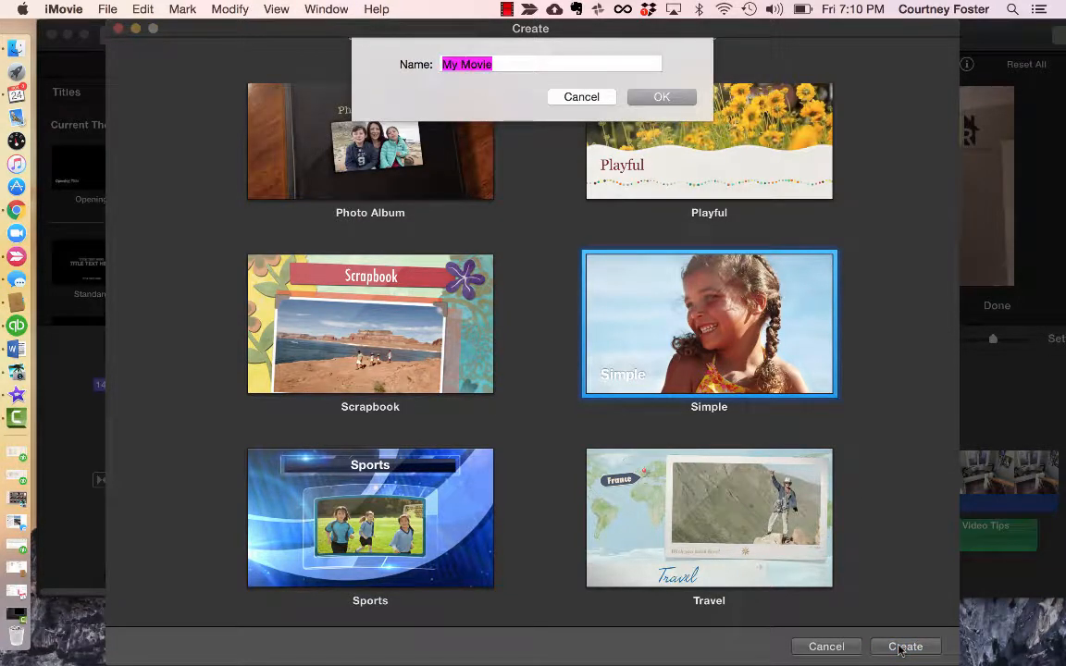
text(Test )
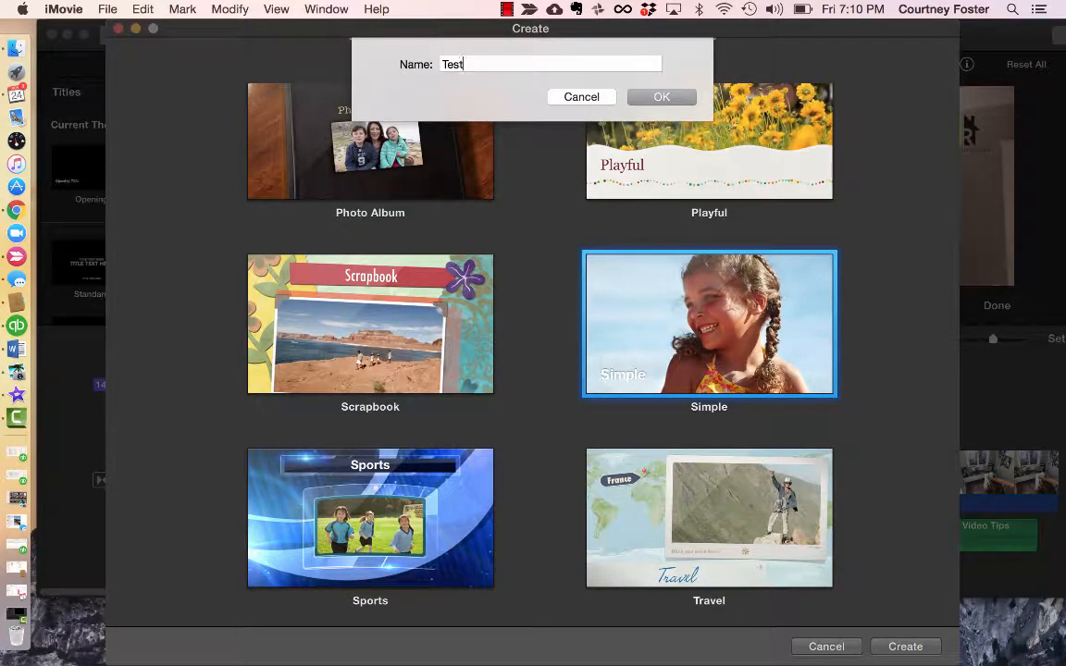
text(Movie)
click(662, 96)
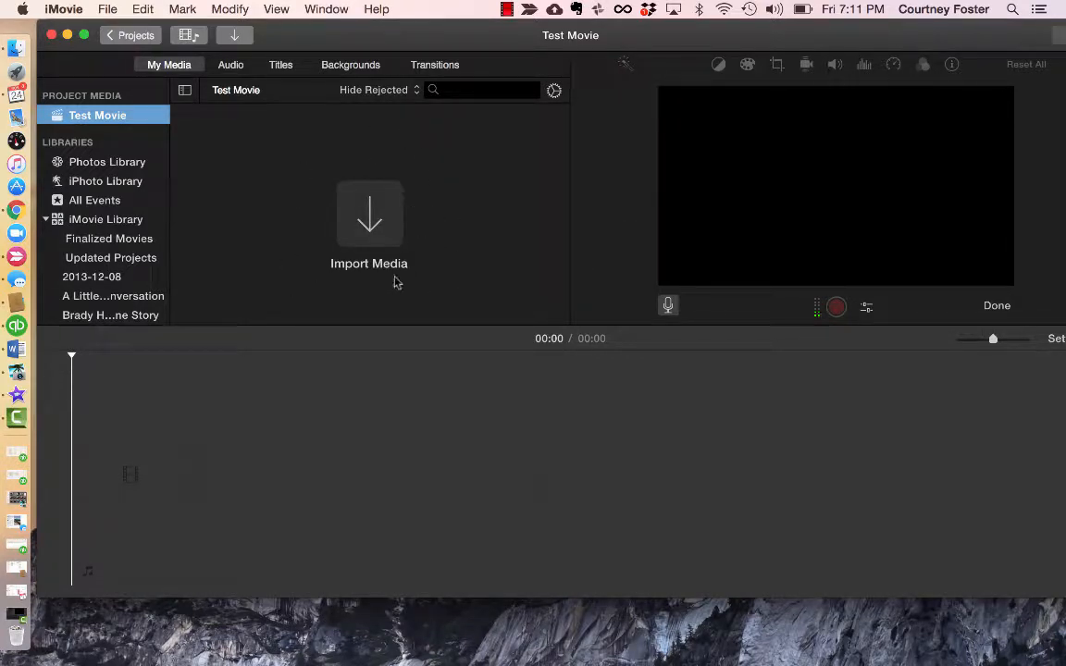
Import IMG_2980.jpg, IMG_2989.MOV and IMG_2990.MOV from the Desktop folder into the project media
click(376, 227)
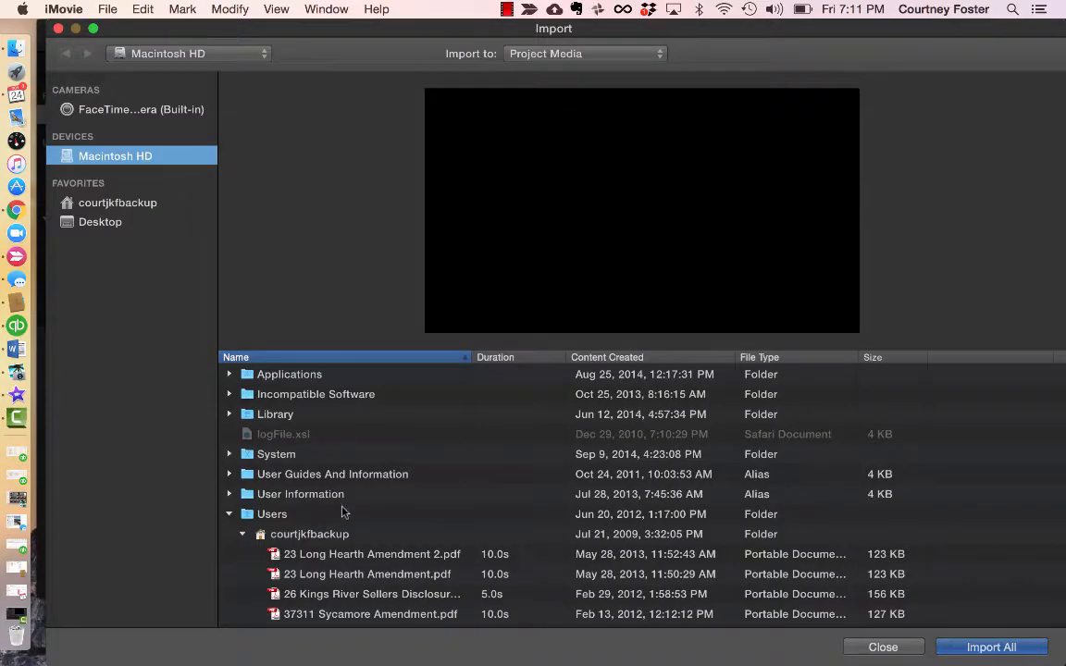
scroll(343, 512, down, 10)
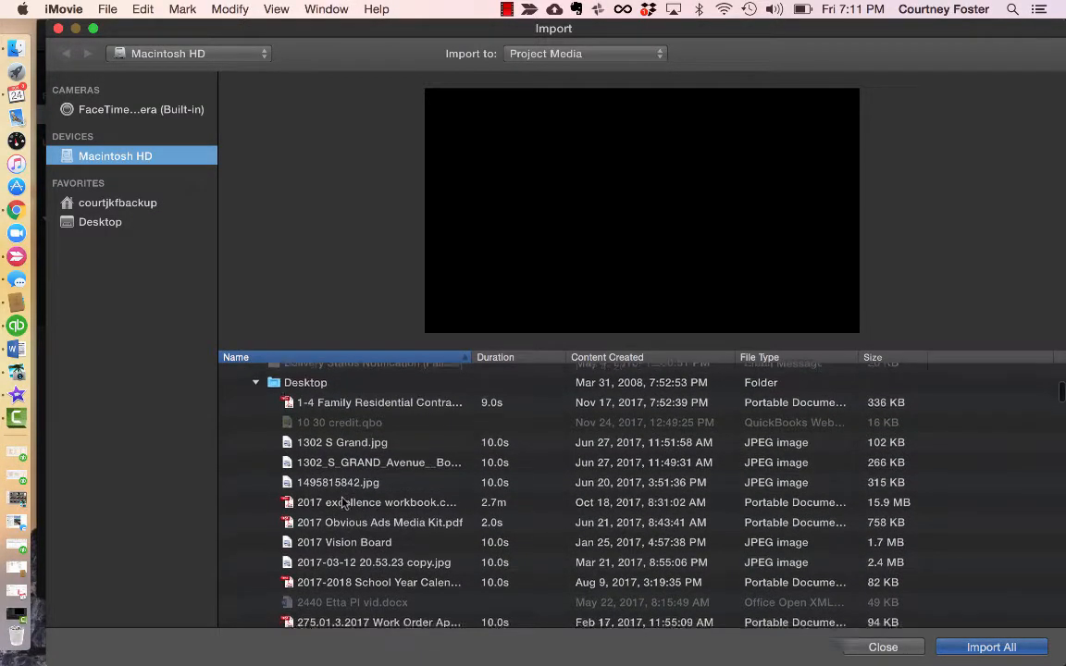
scroll(342, 502, down, 5)
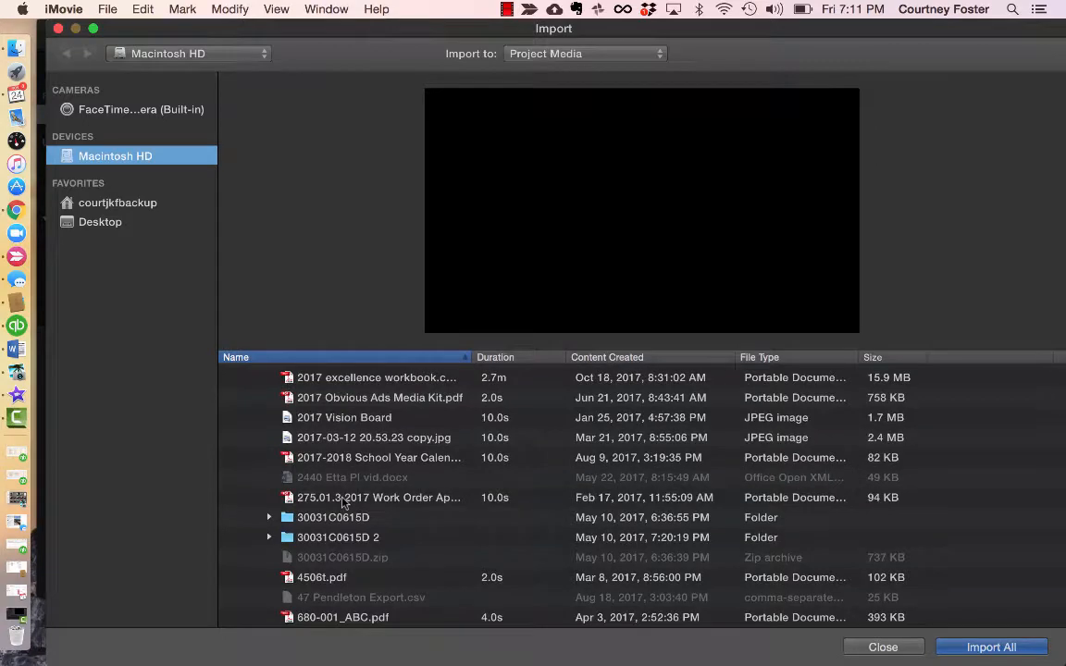
scroll(342, 503, down, 5)
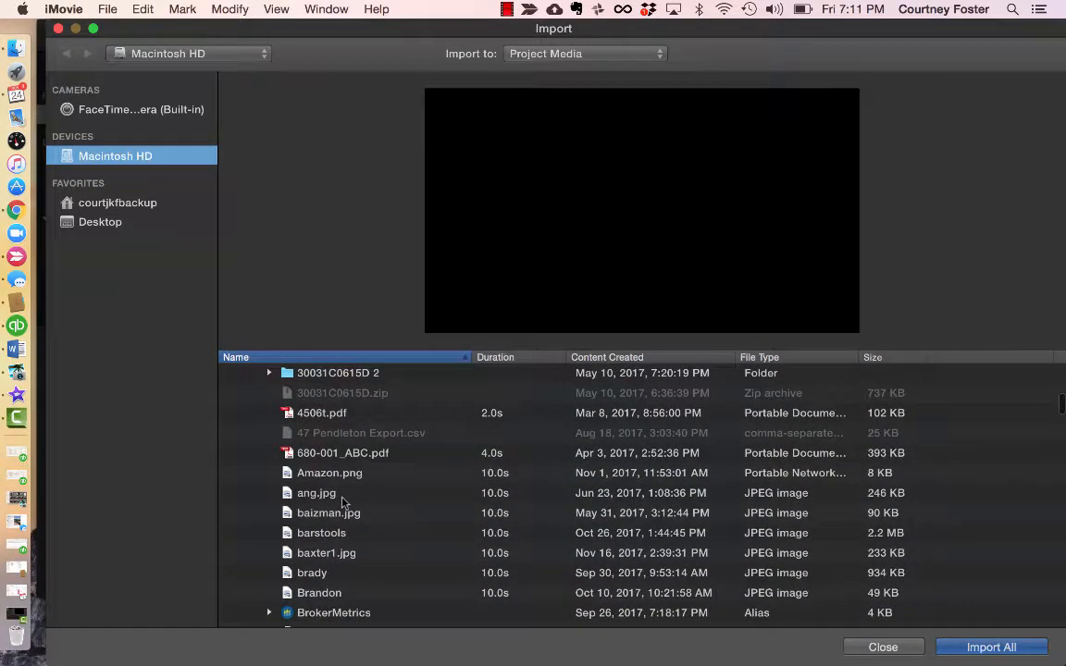
scroll(342, 502, up, 5)
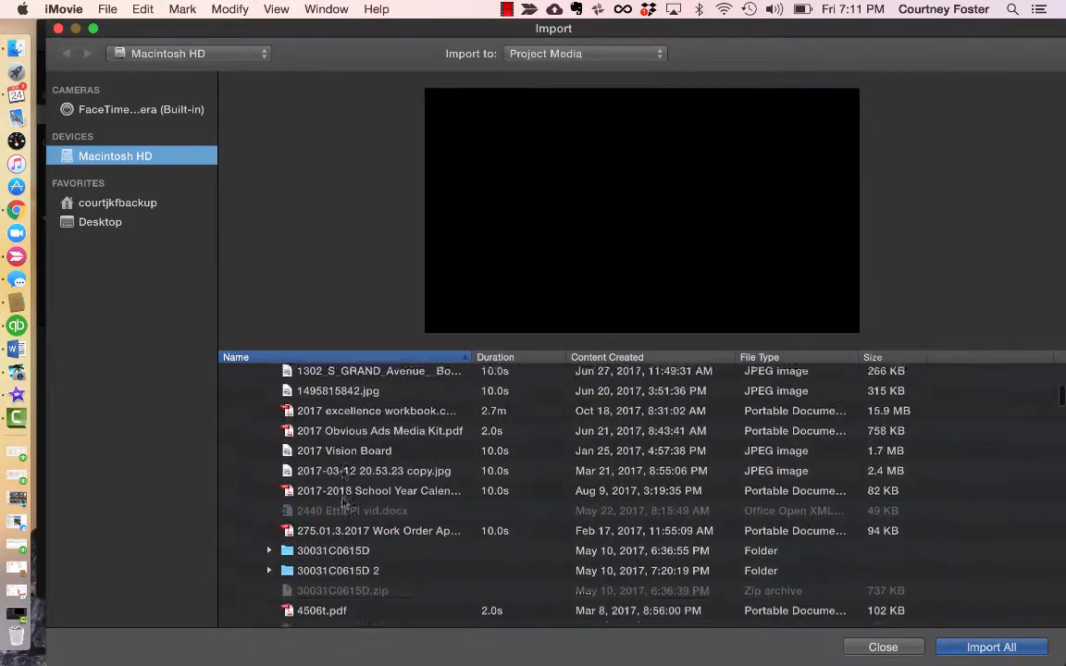
scroll(342, 502, up, 5)
scroll(343, 502, down, 3)
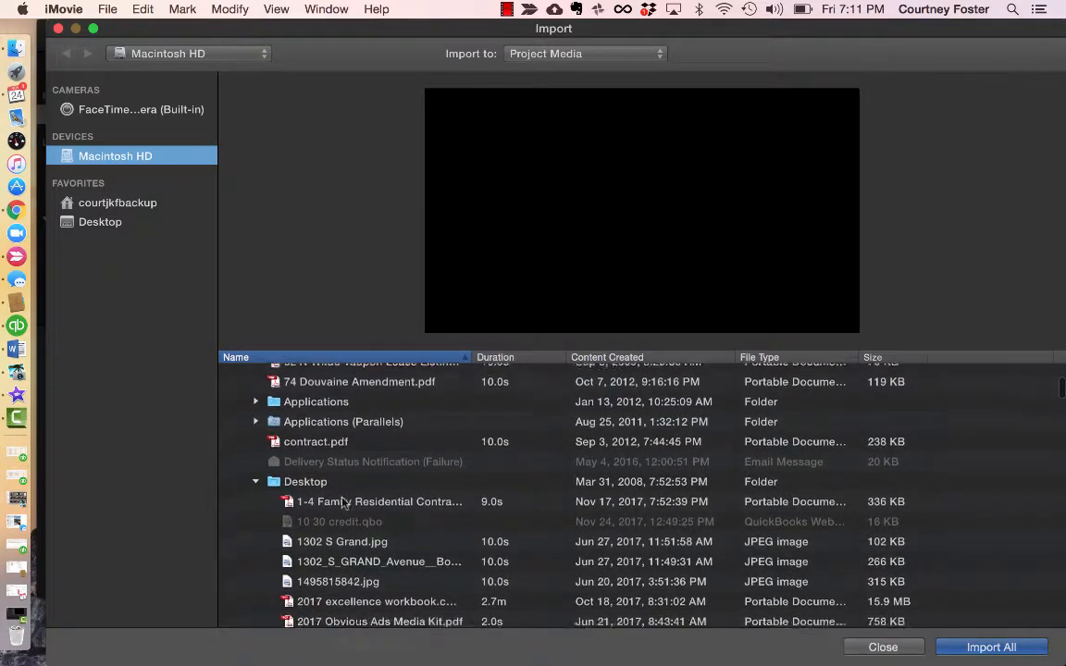
scroll(342, 502, down, 10)
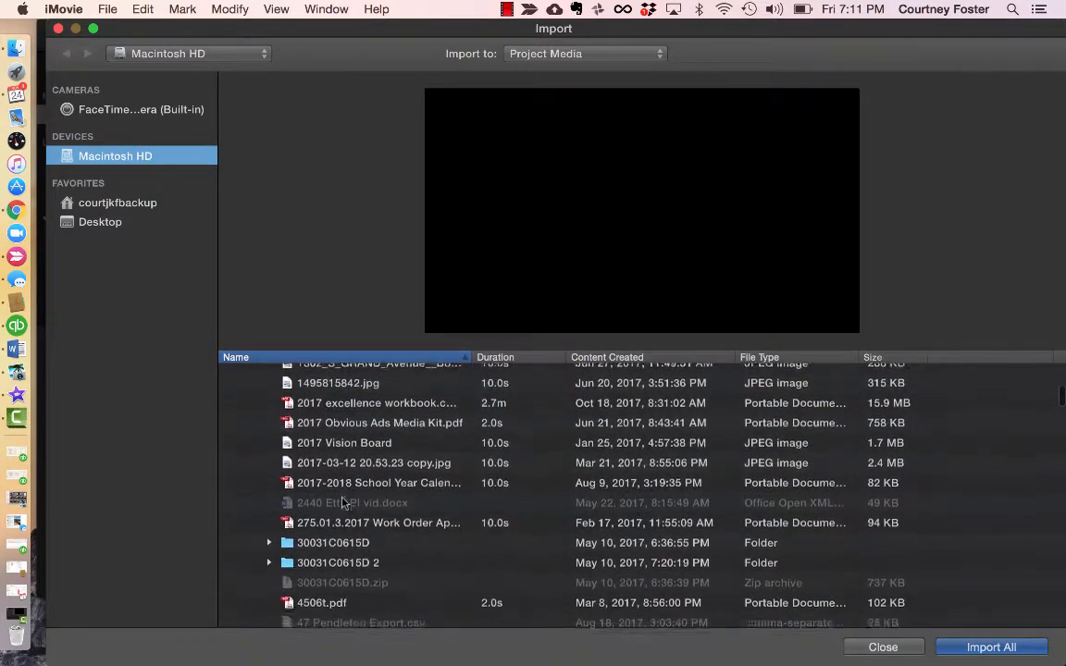
scroll(342, 503, down, 12)
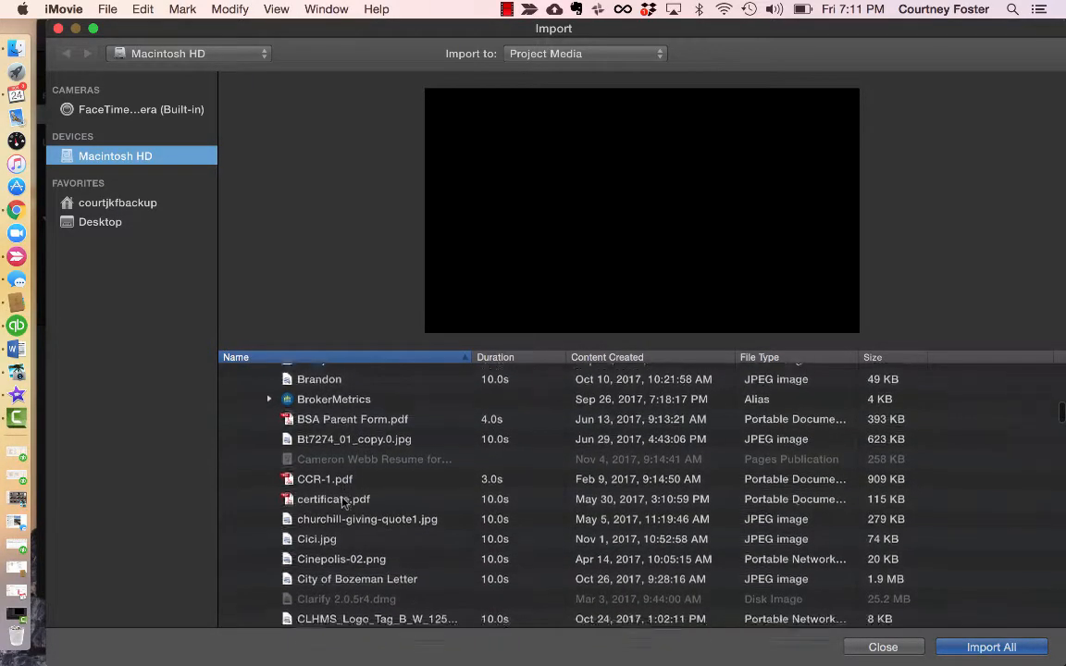
scroll(342, 502, down, 12)
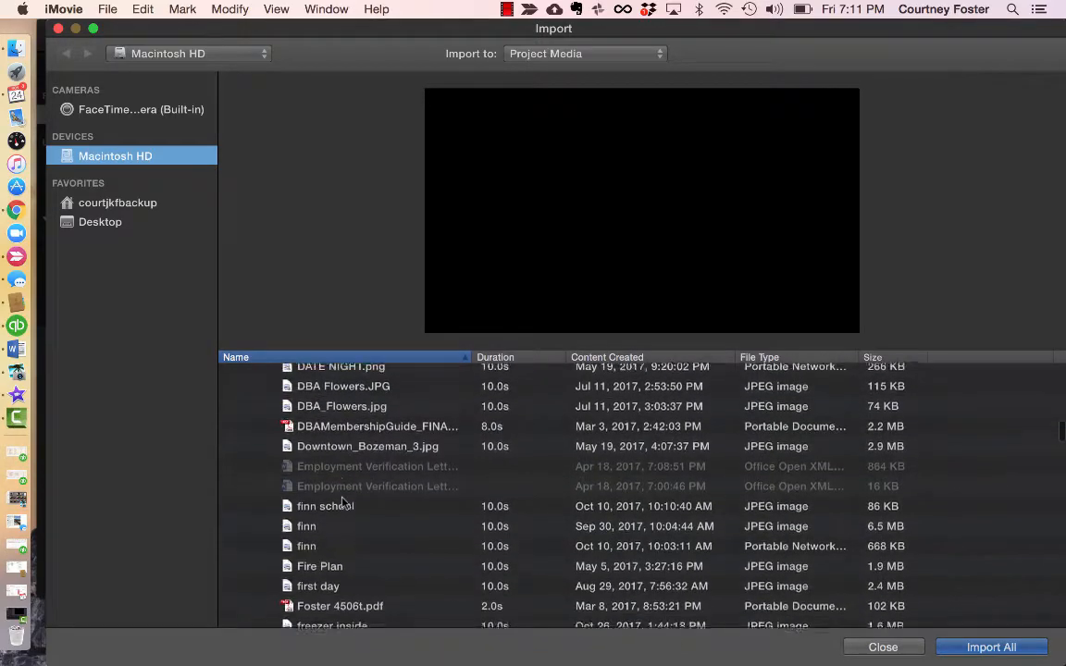
scroll(342, 502, down, 12)
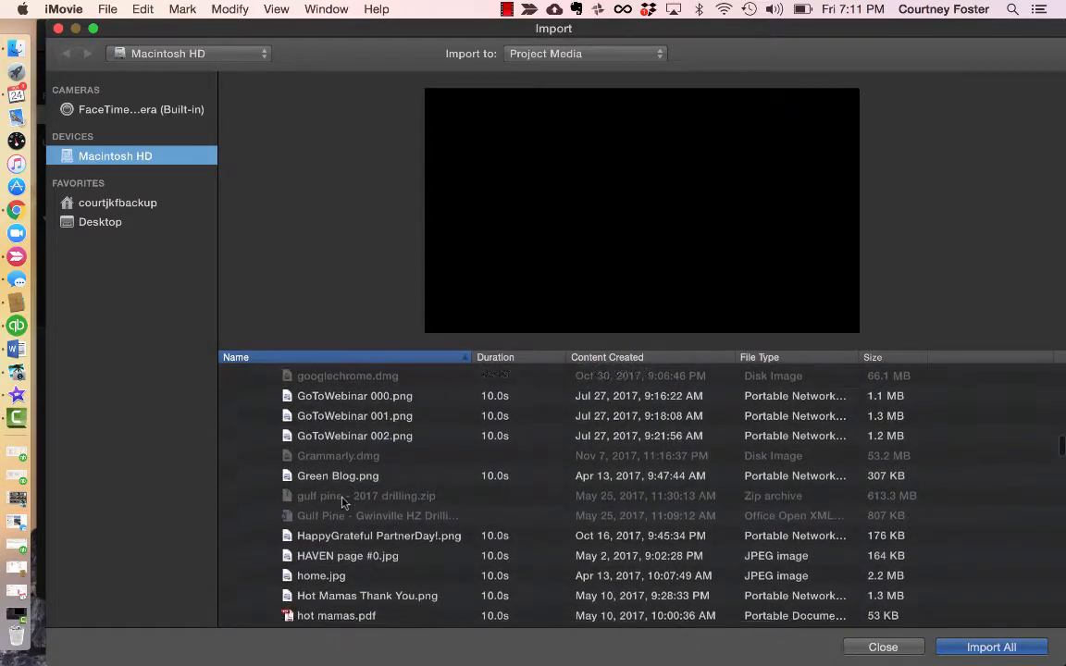
scroll(342, 502, down, 1)
scroll(342, 502, down, 4)
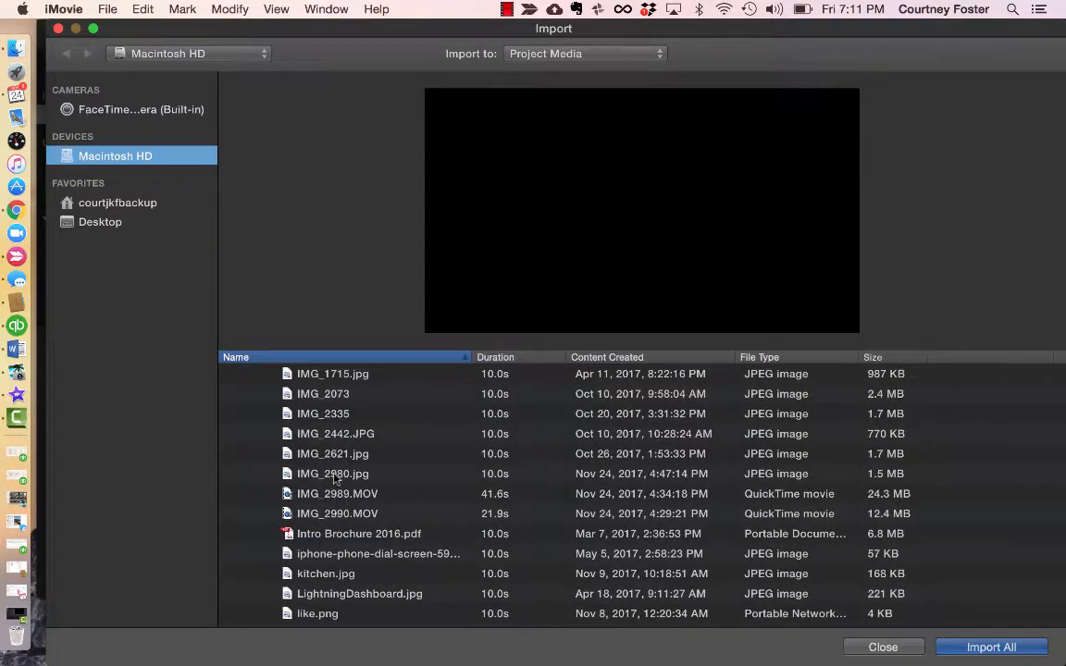
click(335, 474)
super+click(331, 515)
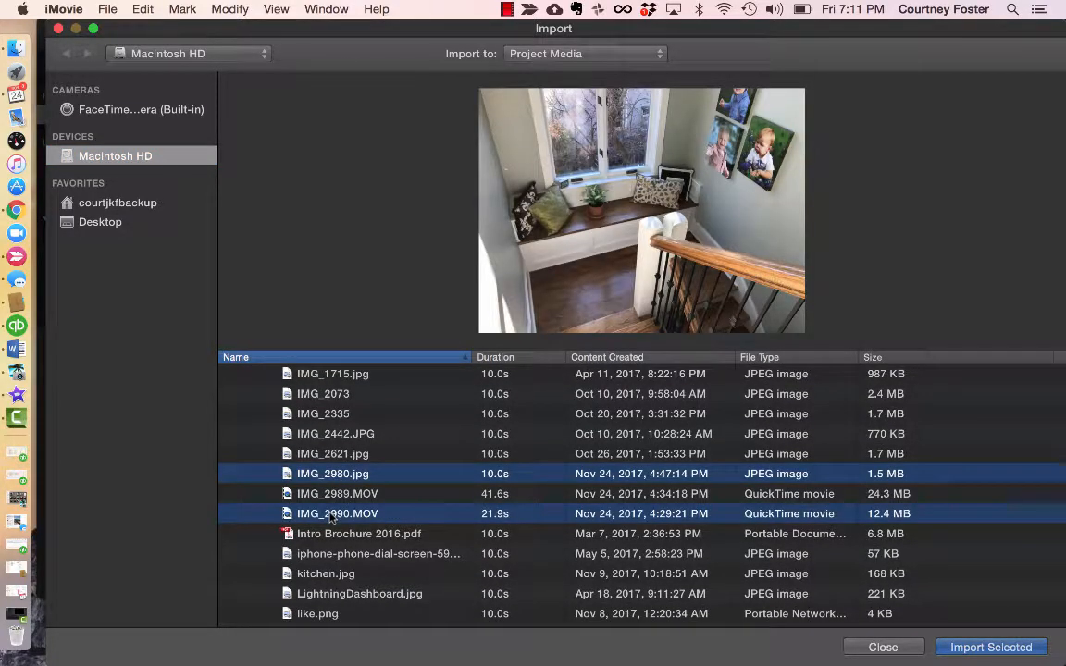
super+click(331, 496)
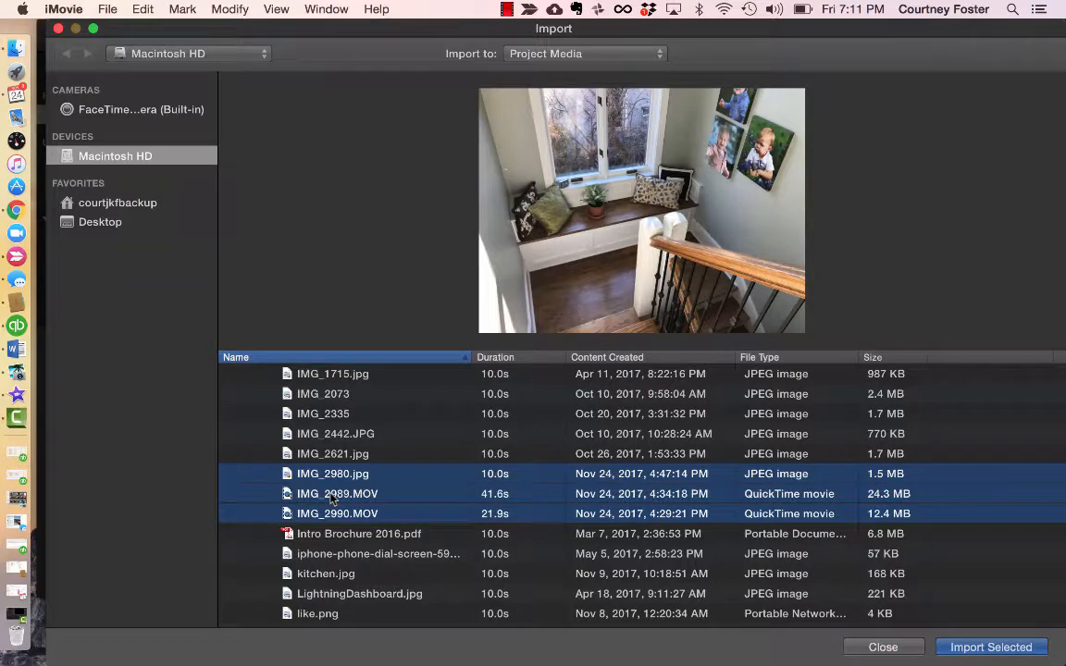
click(973, 648)
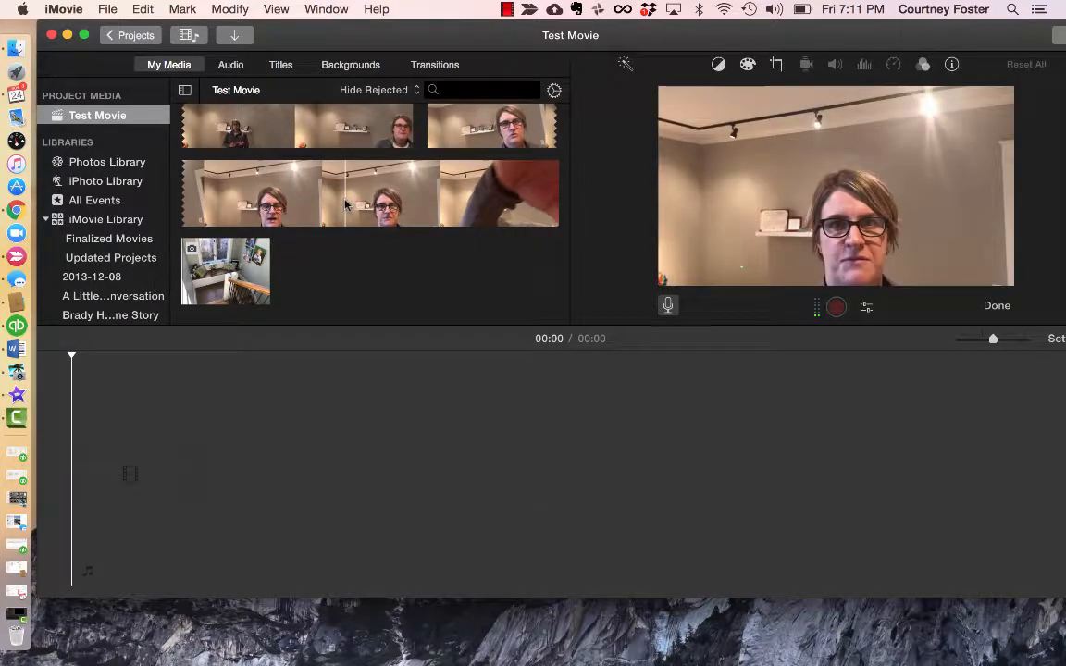
drag(345, 203, 345, 205)
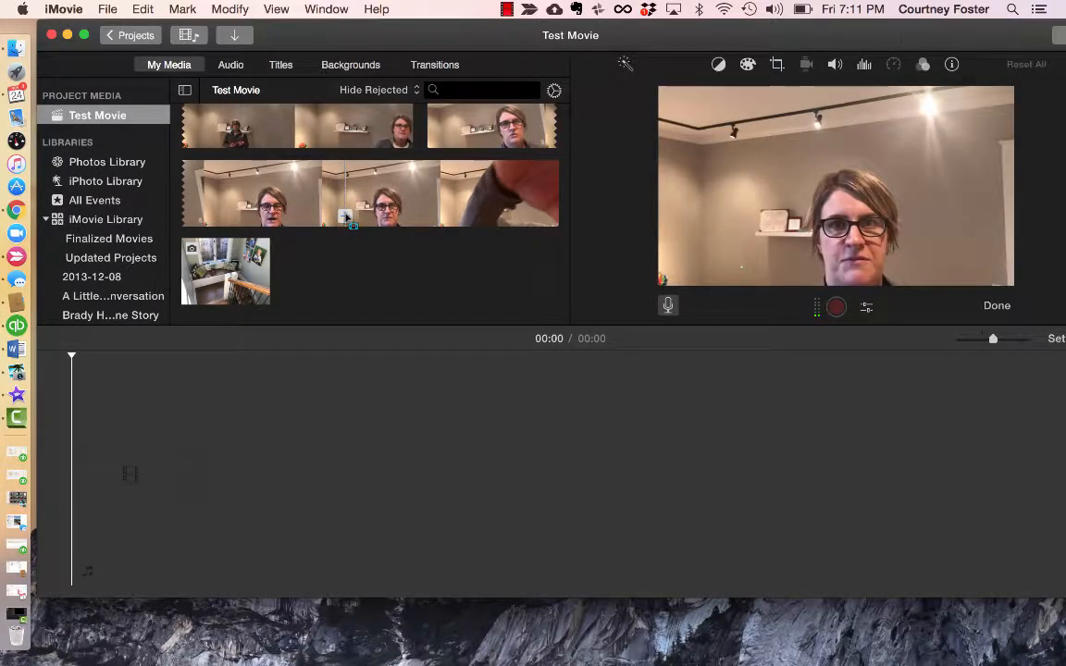
click(345, 217)
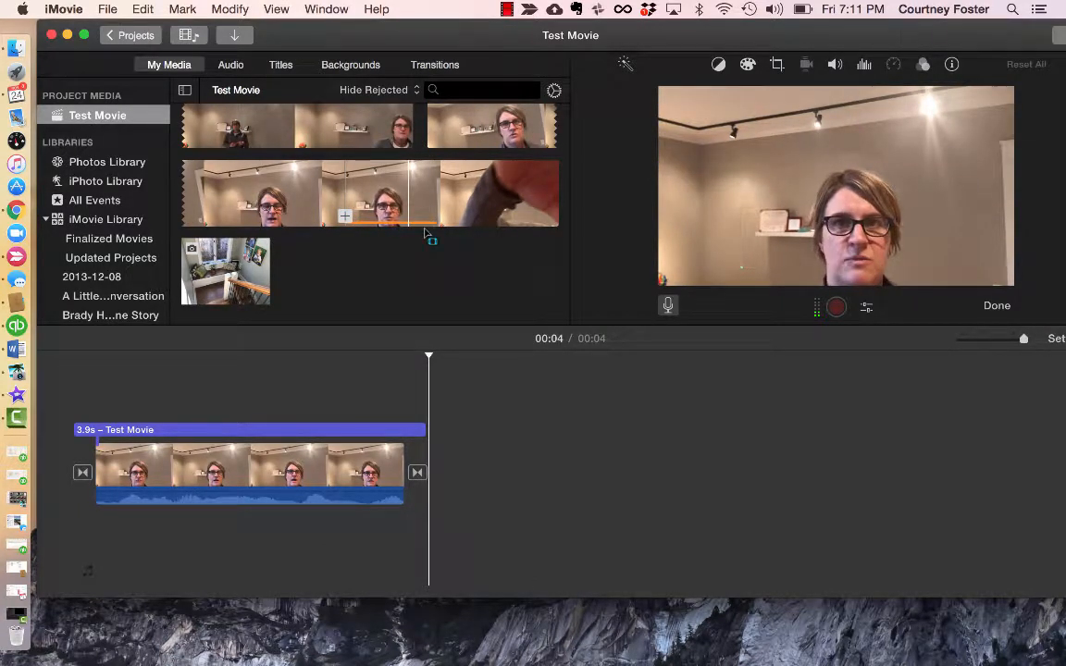
click(348, 488)
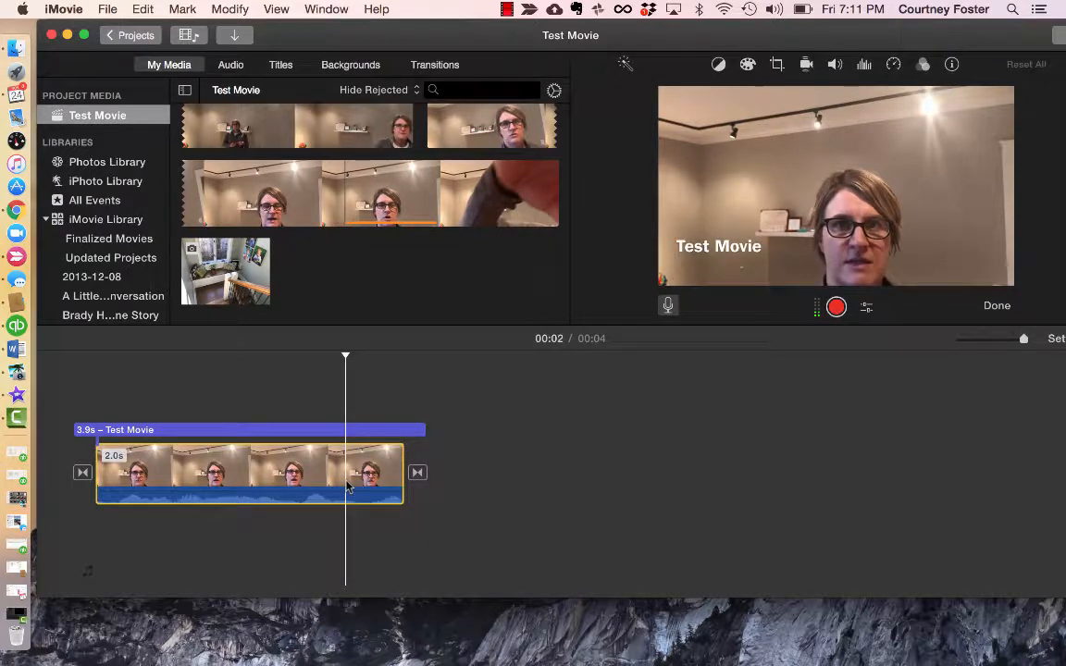
key(Delete)
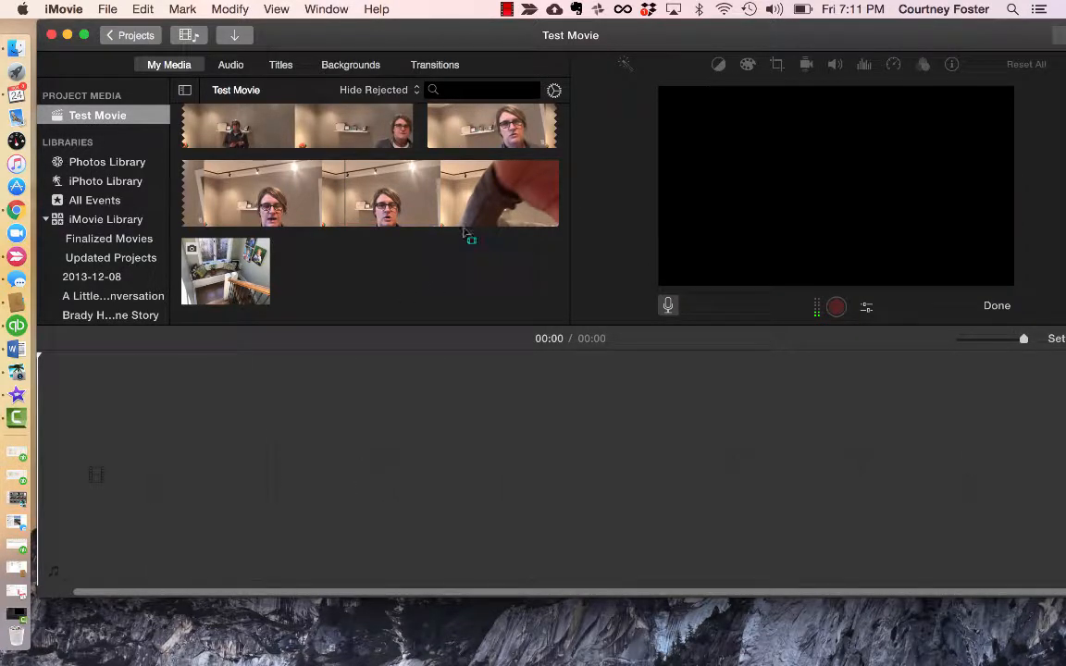
Select the entire 21.9 s clip in the project media and place it on the empty timeline
right_click(444, 199)
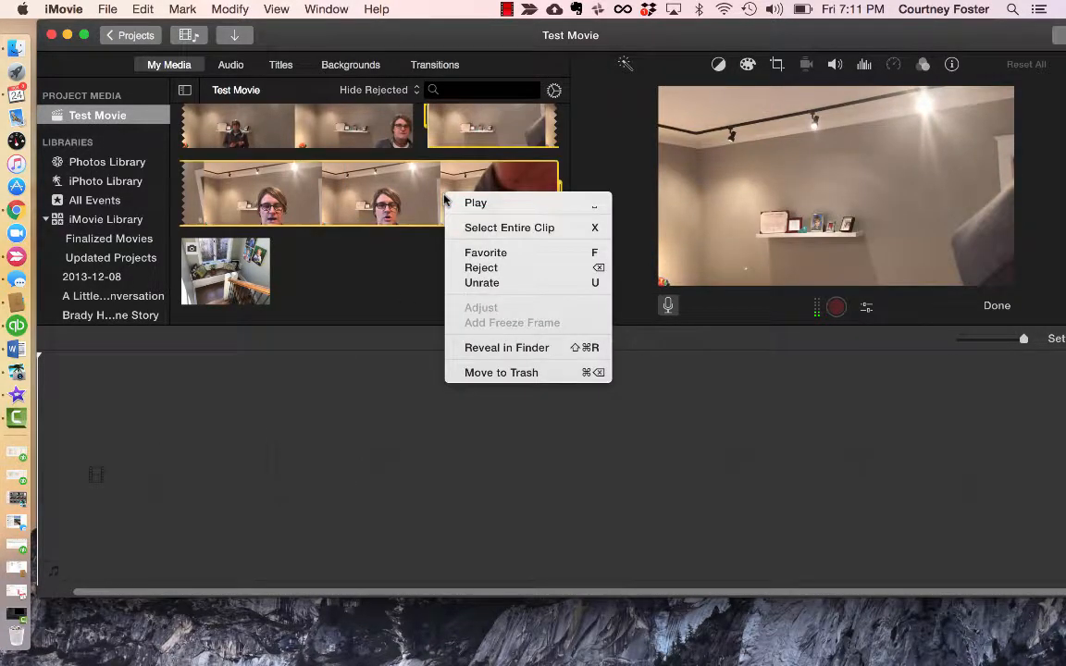
click(464, 230)
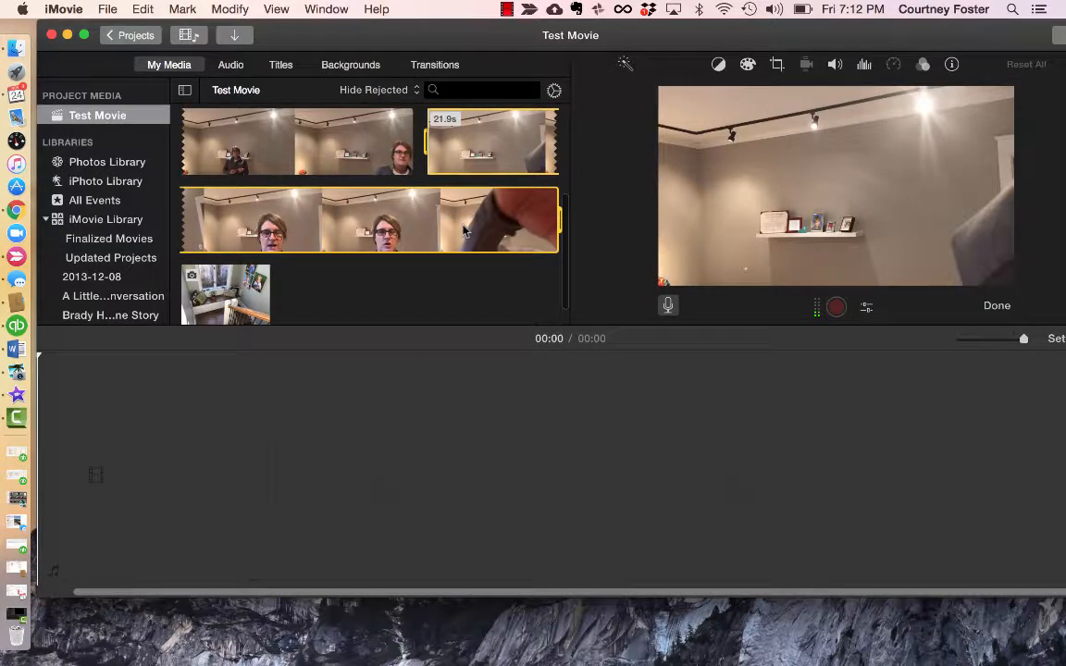
drag(404, 248, 333, 444)
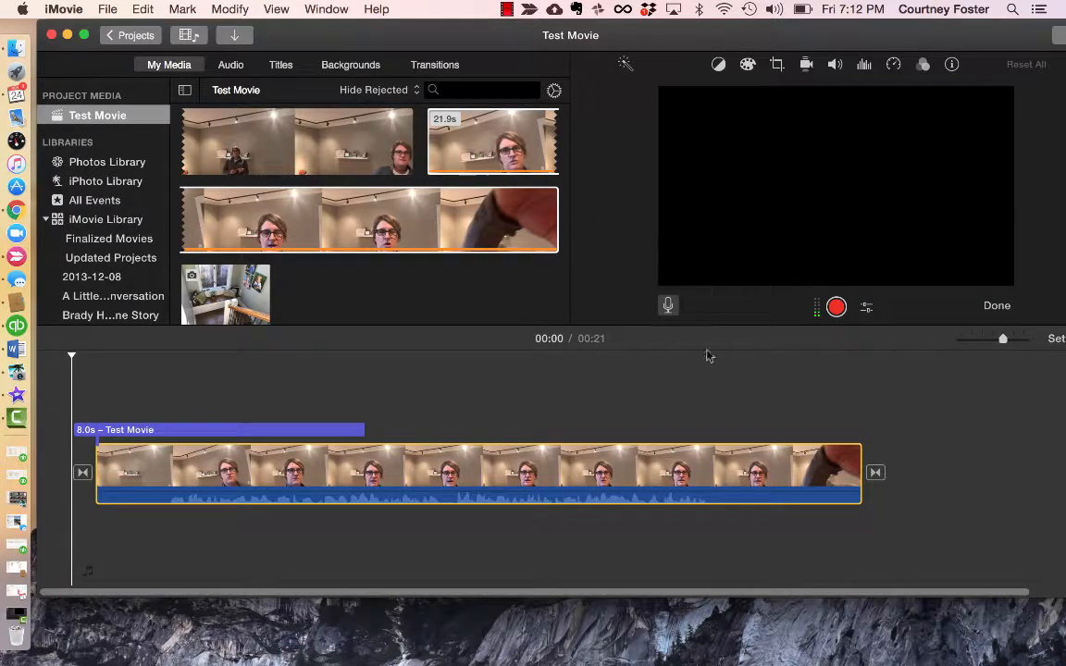
click(236, 431)
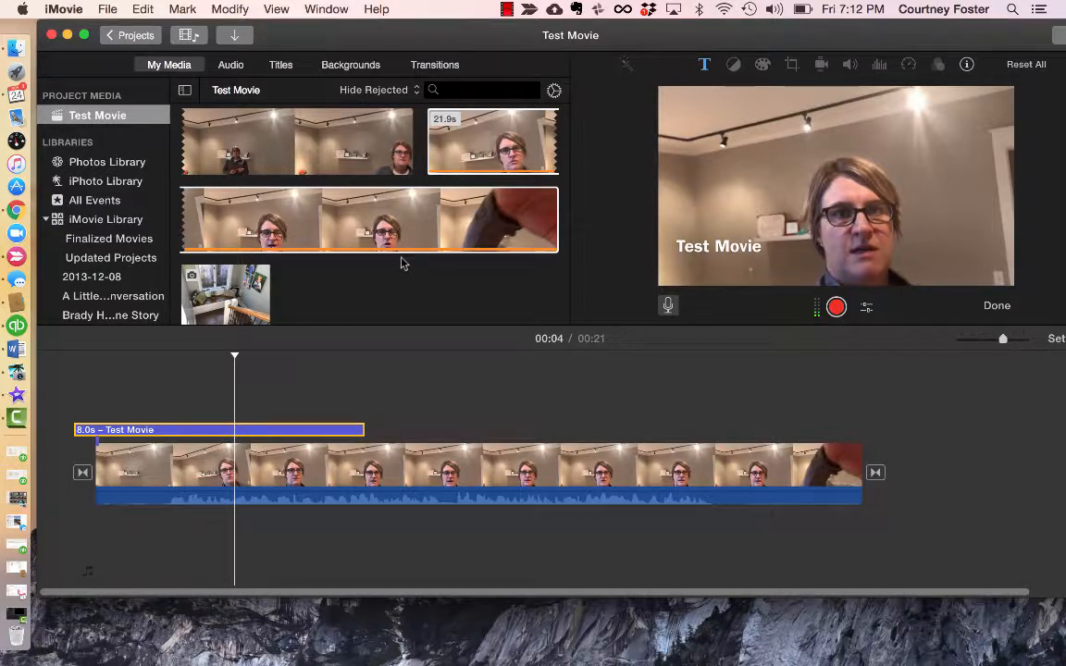
scroll(392, 295, down, 2)
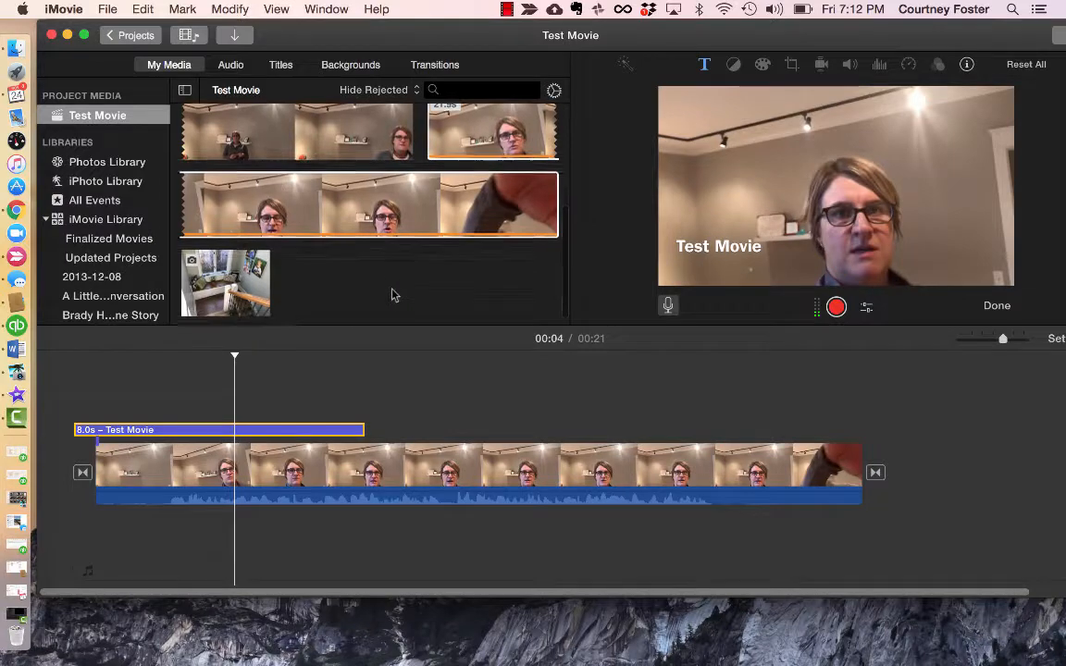
scroll(393, 294, up, 3)
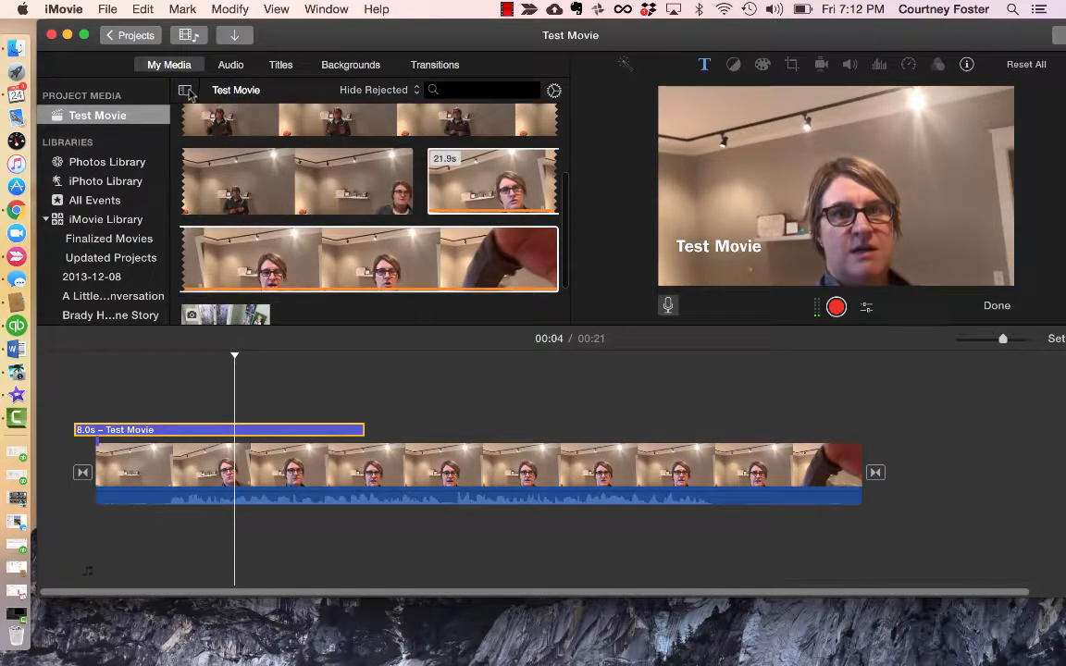
click(184, 90)
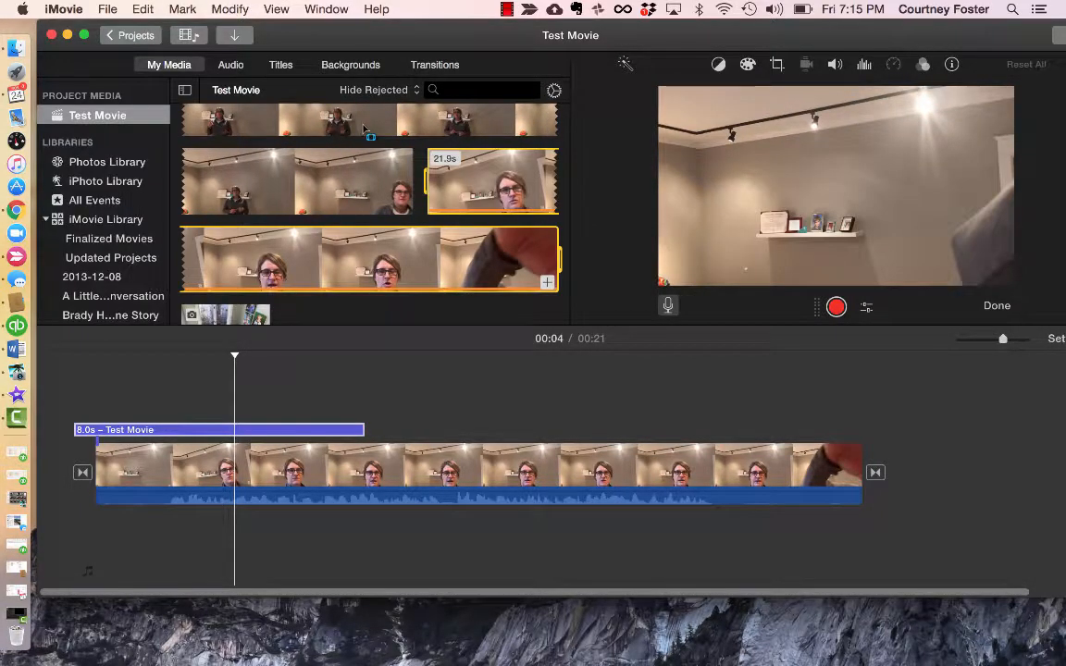
Import RRGLogoCMYK390990.png from the Desktop folder into the project media
click(235, 36)
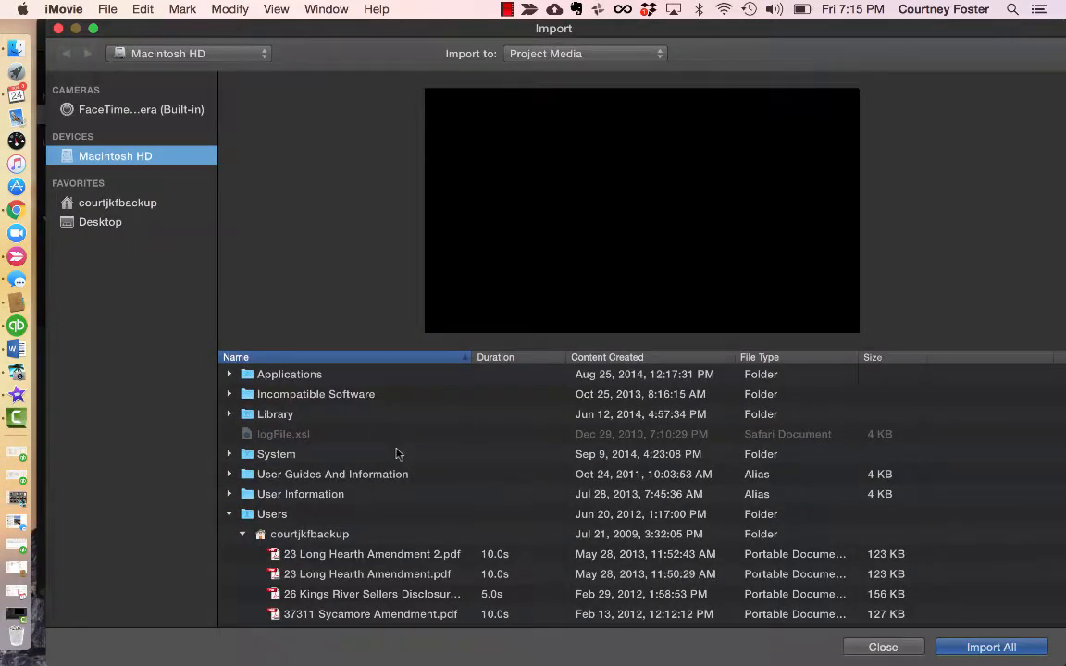
scroll(395, 453, down, 10)
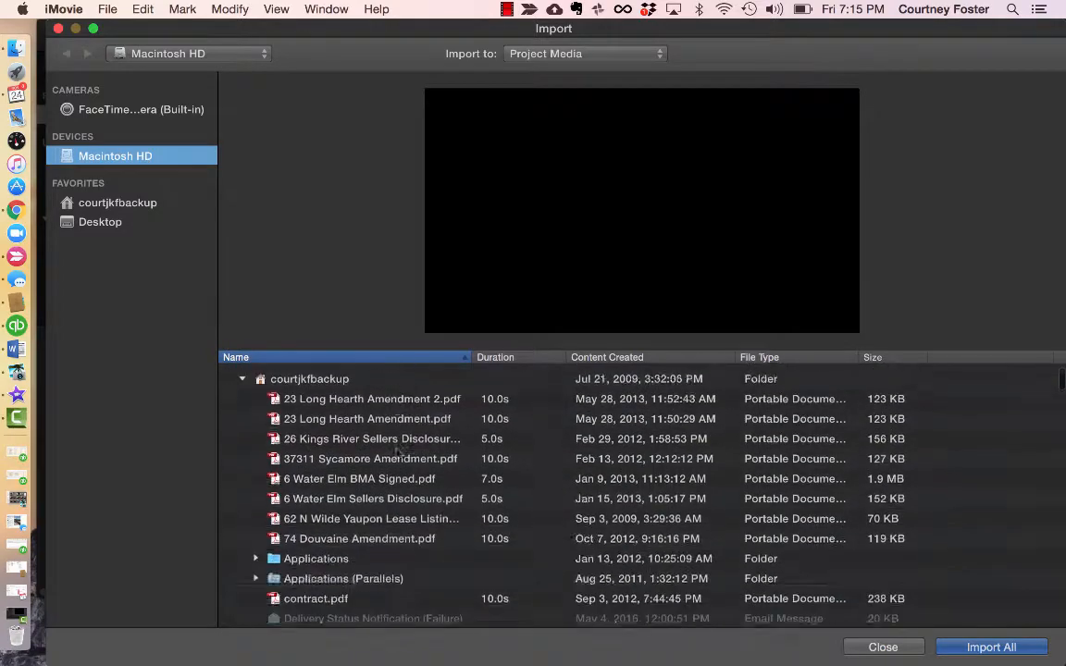
scroll(396, 453, down, 15)
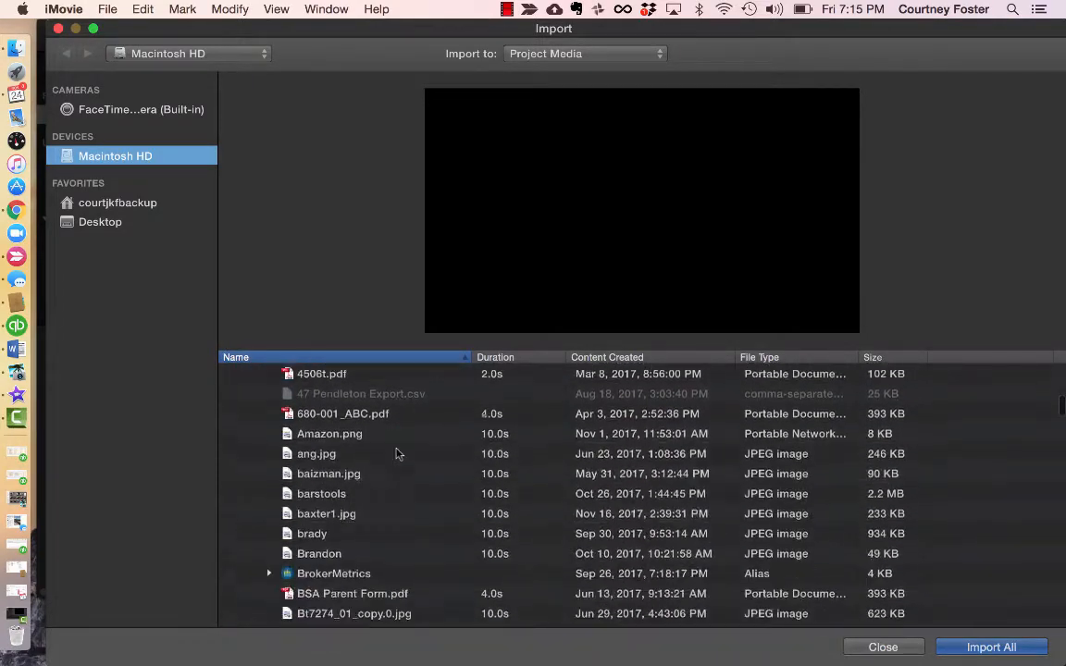
scroll(396, 454, up, 10)
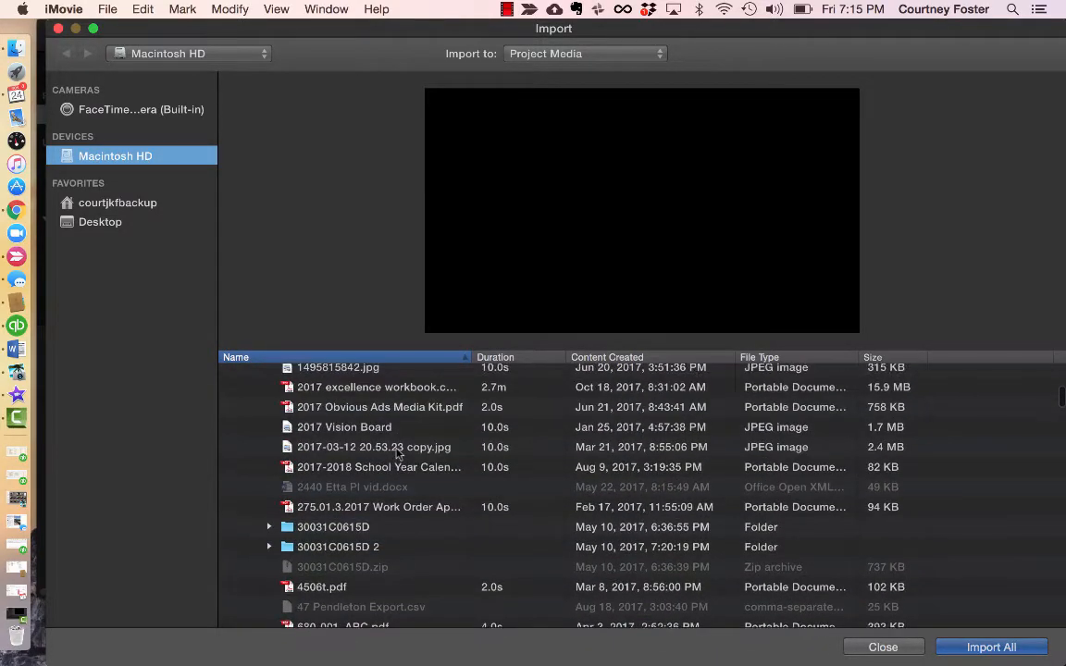
scroll(396, 454, up, 2)
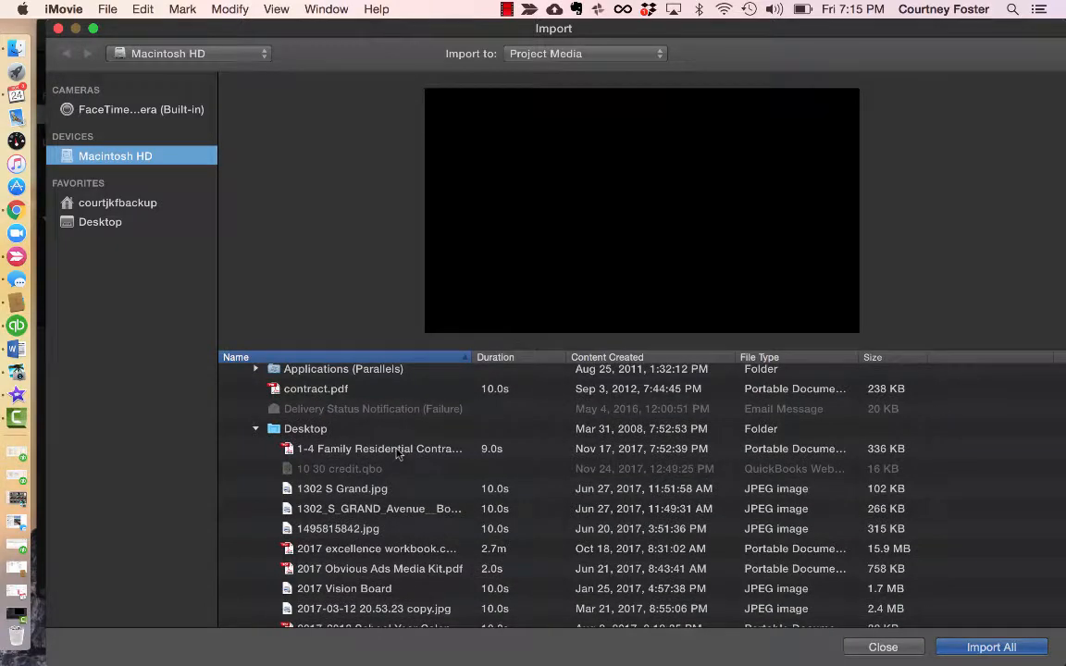
scroll(396, 453, down, 5)
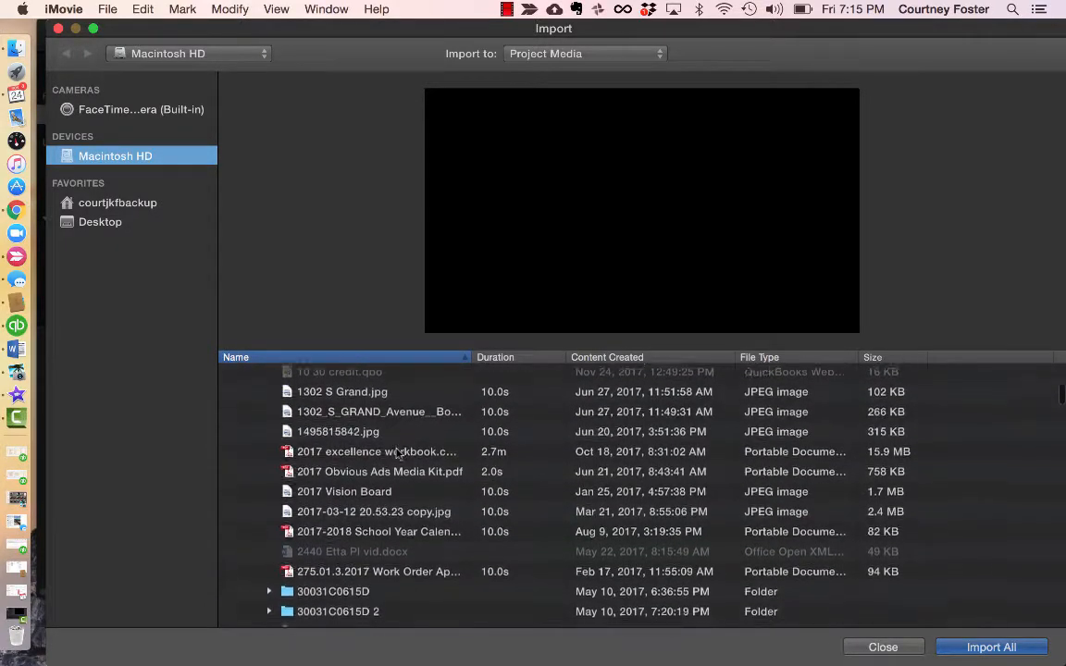
scroll(396, 453, down, 10)
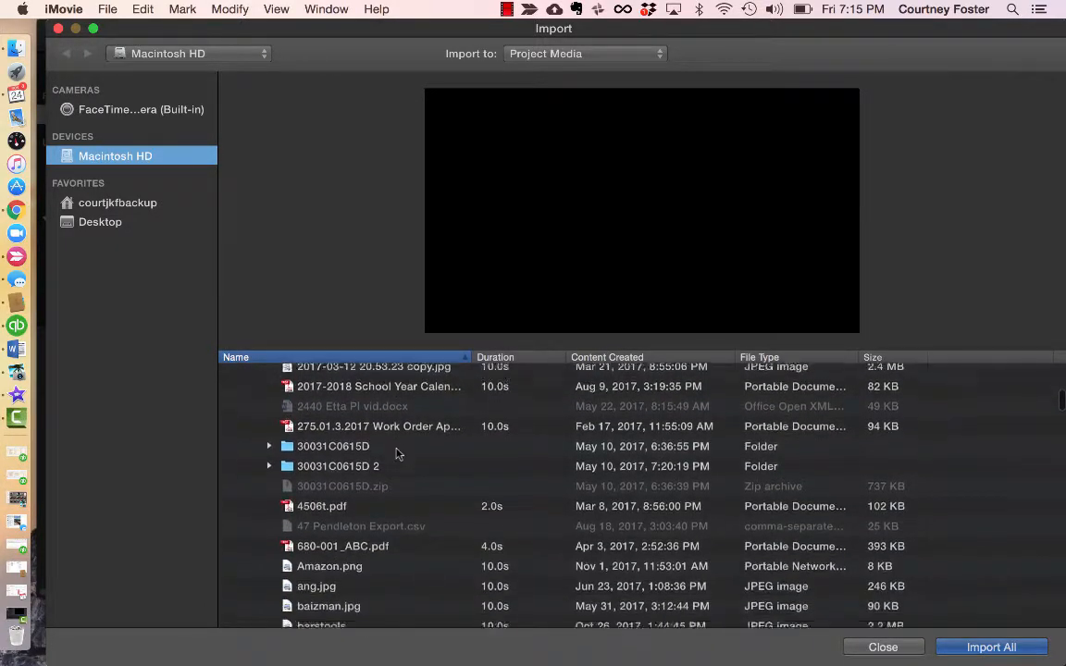
scroll(396, 454, down, 20)
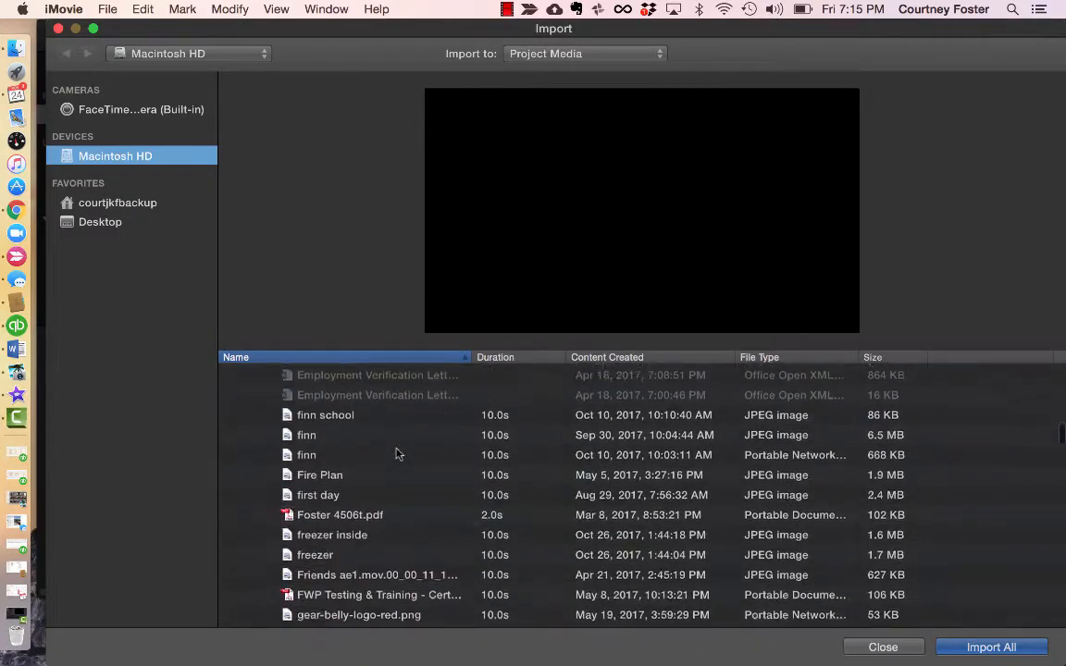
scroll(396, 453, down, 20)
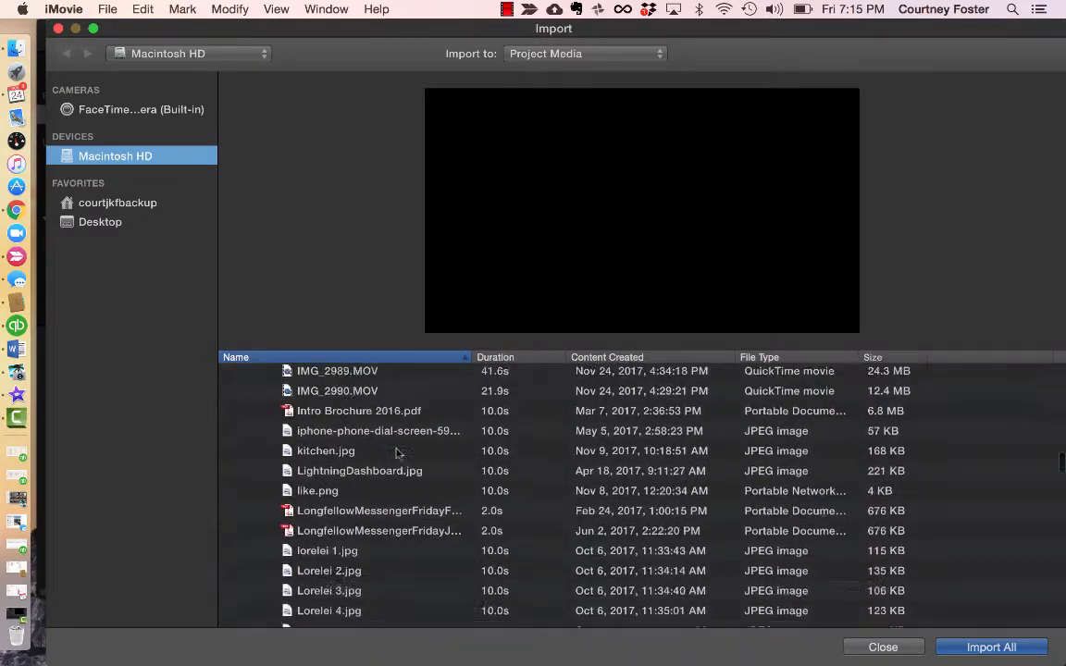
scroll(396, 454, down, 15)
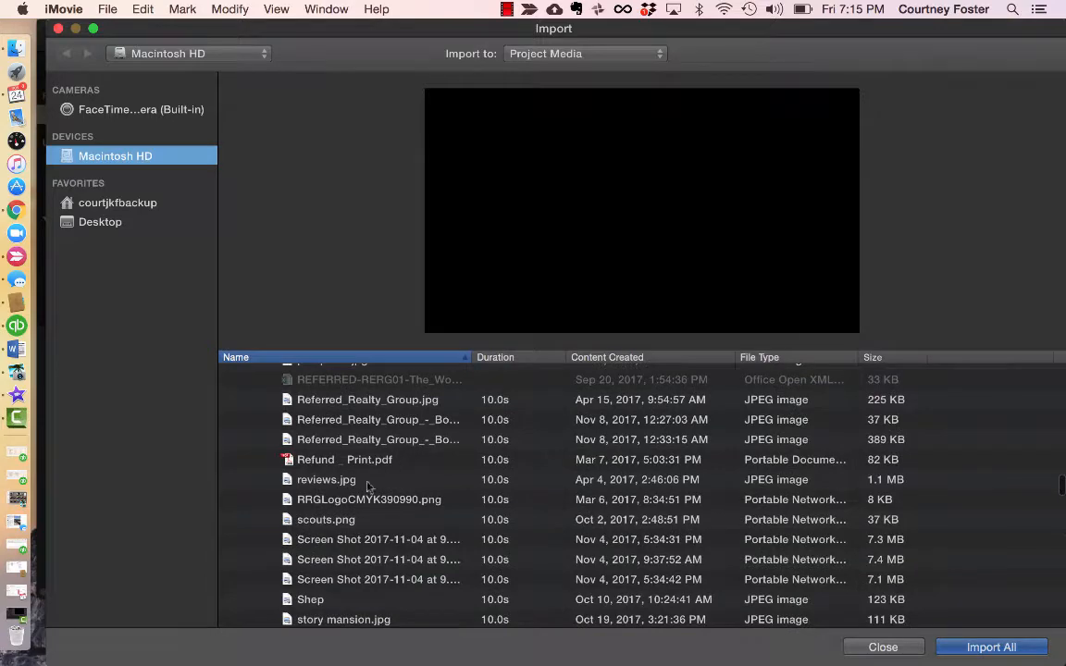
click(361, 501)
click(990, 648)
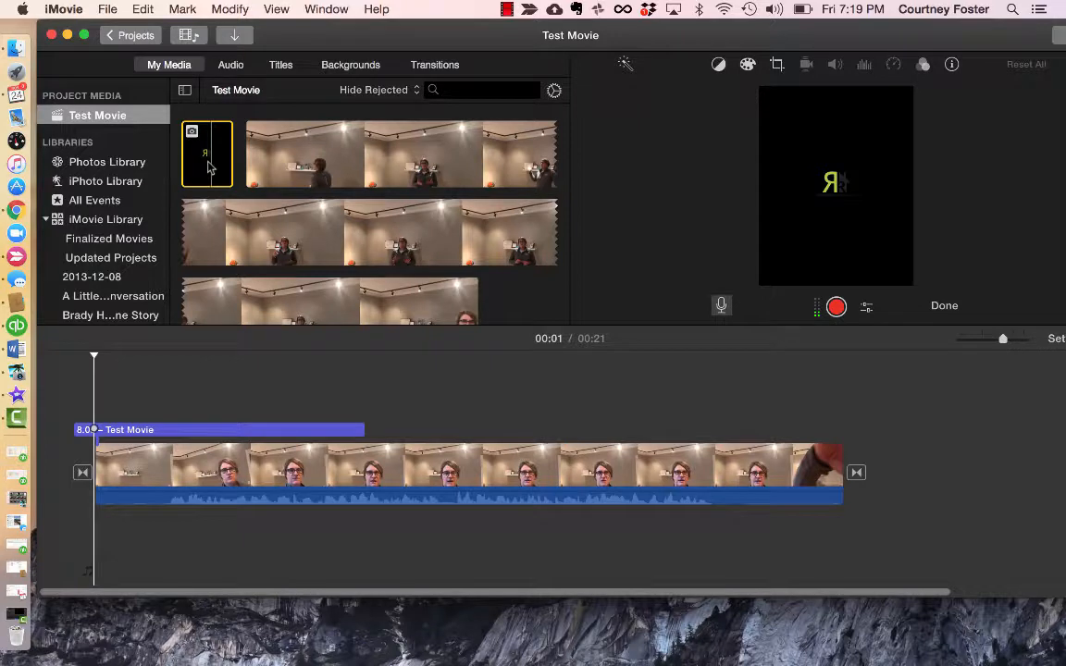
Place the logo image above the start of the video clip and extend it to the clip's end, 19.4 s
drag(208, 167, 94, 374)
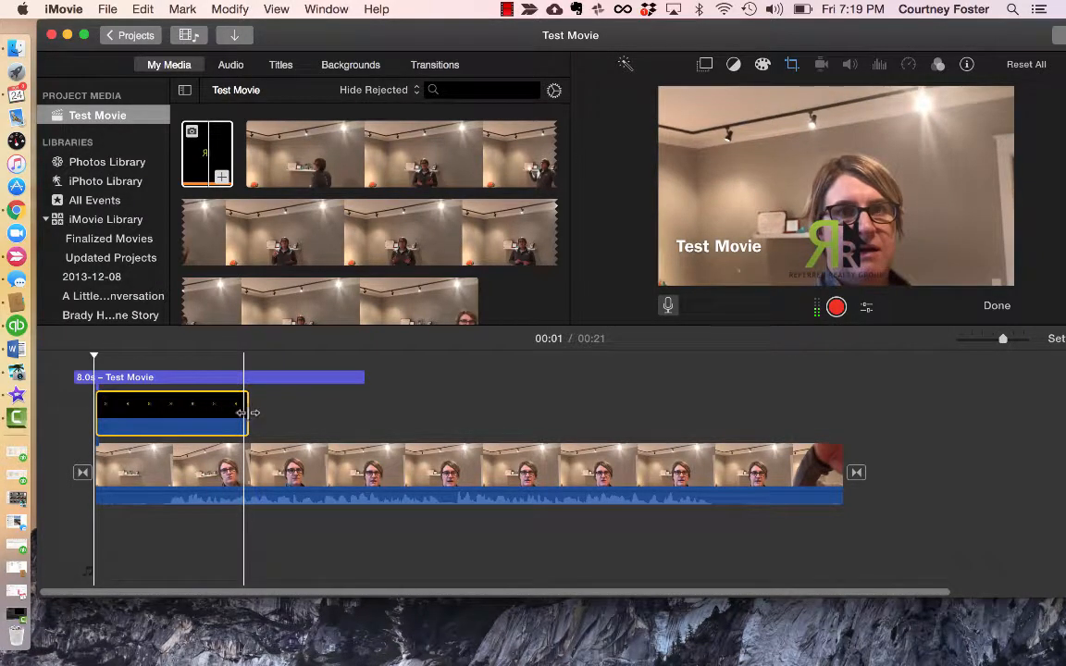
drag(246, 412, 840, 427)
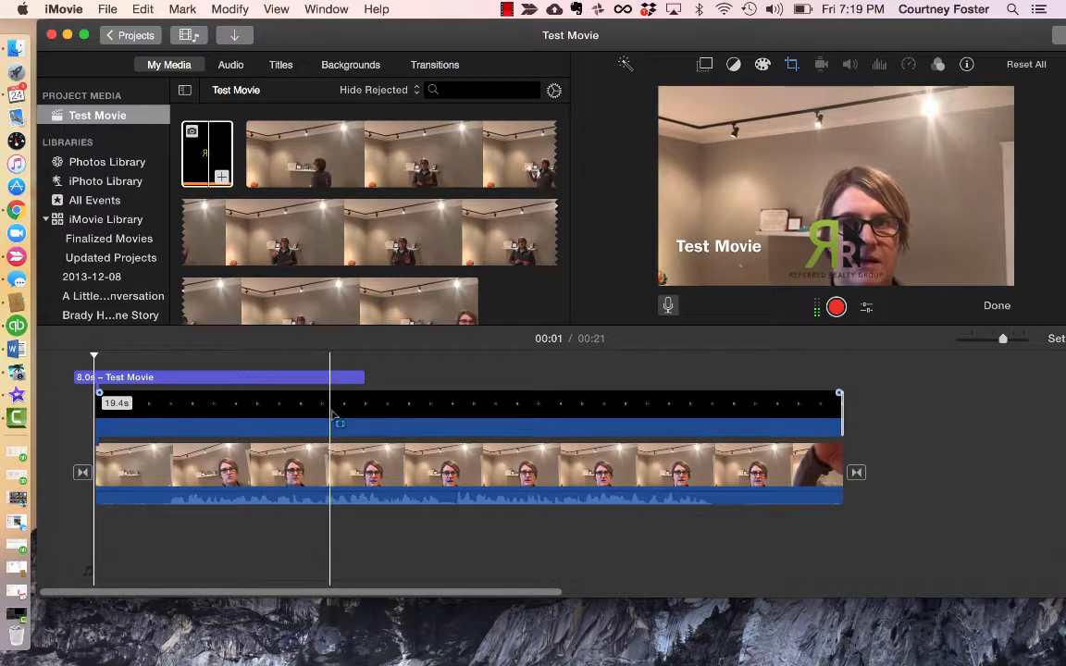
Set the logo overlay's cropping style to Fit
click(333, 416)
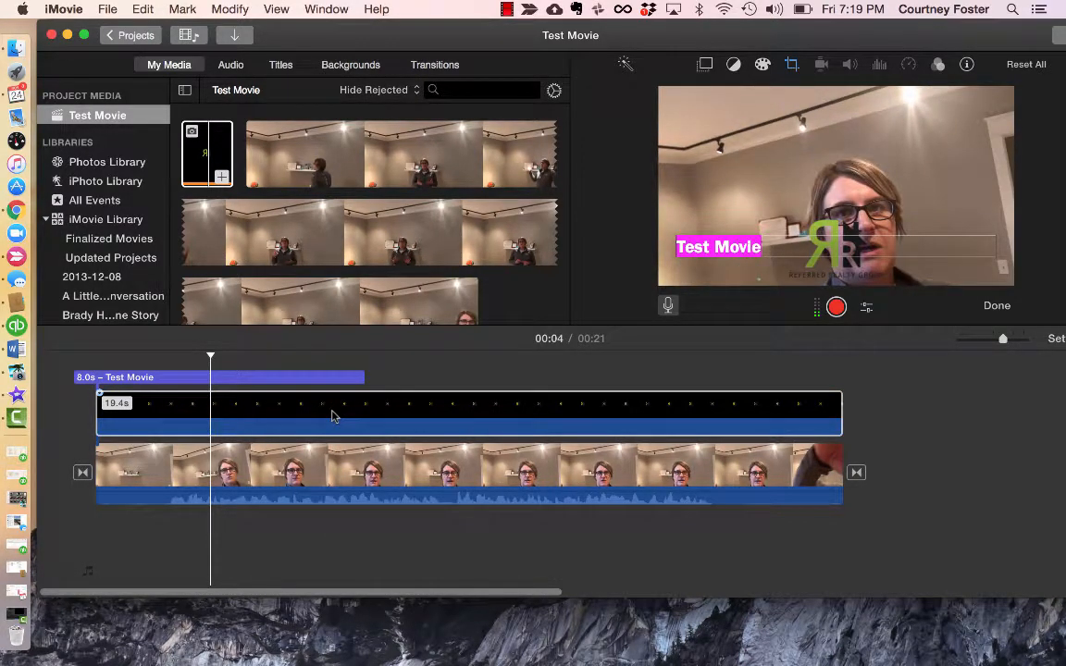
click(333, 416)
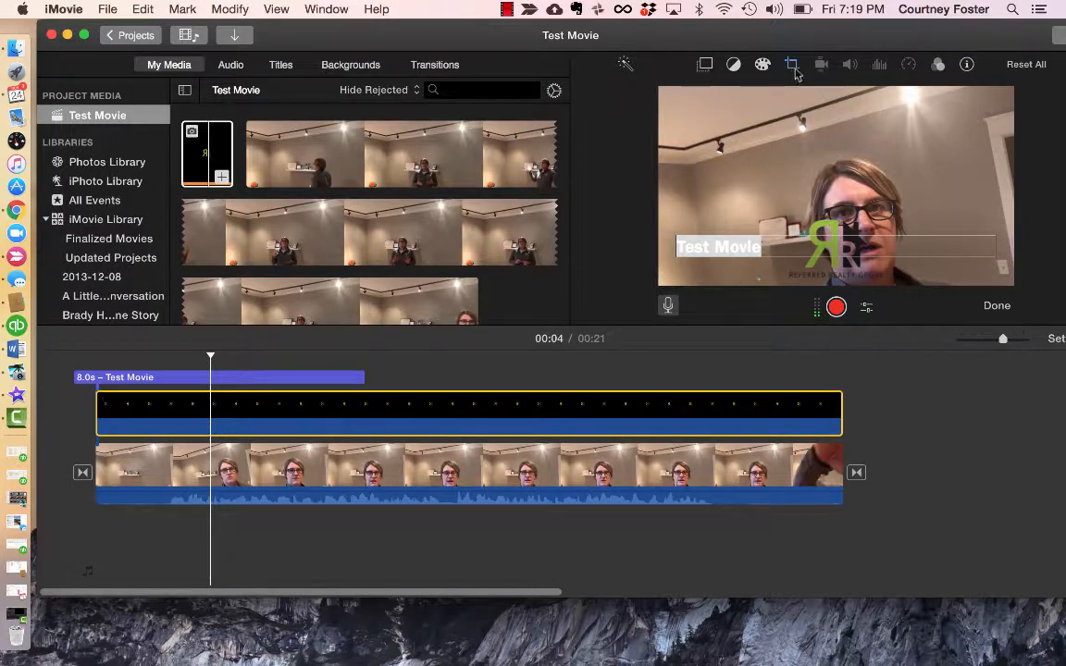
click(793, 66)
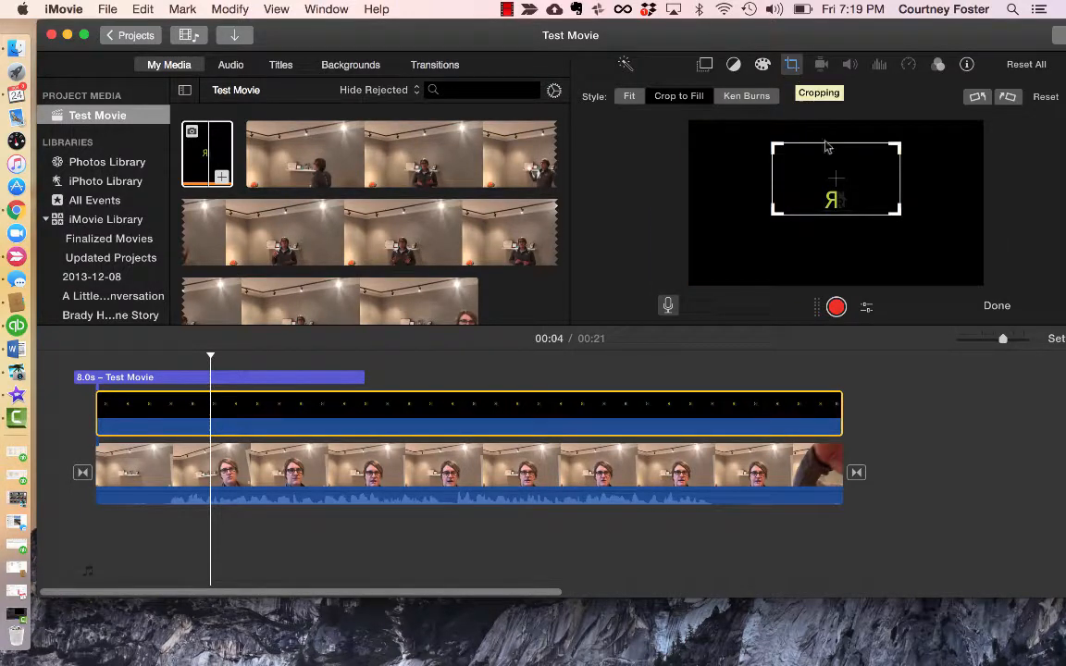
click(629, 98)
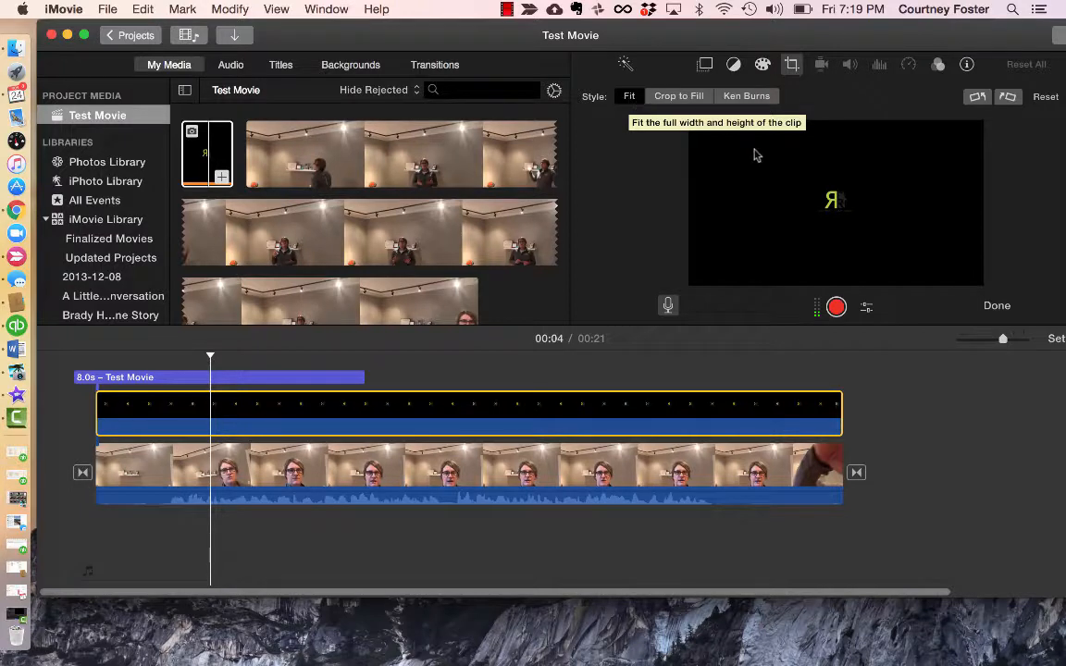
Change the logo's video overlay setting to Picture in Picture
click(705, 66)
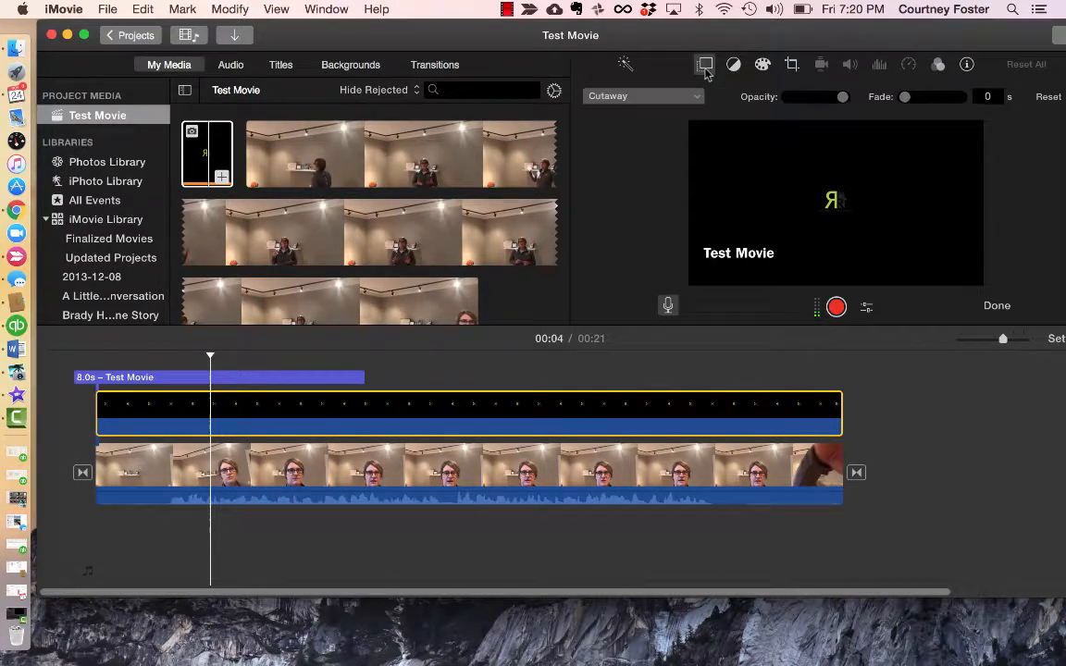
click(699, 97)
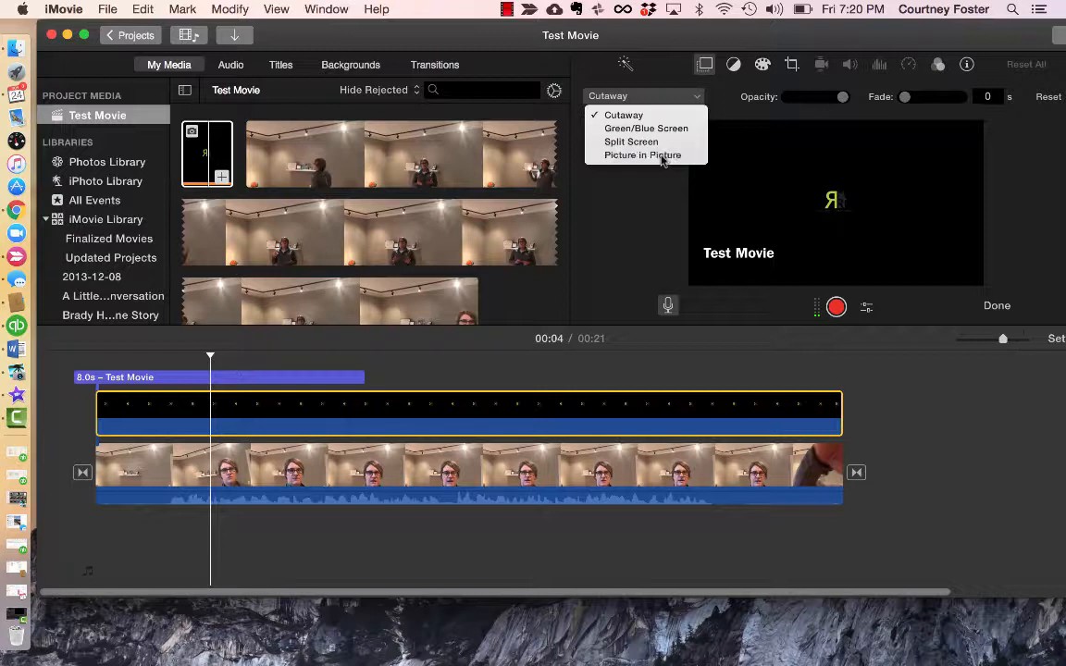
click(661, 157)
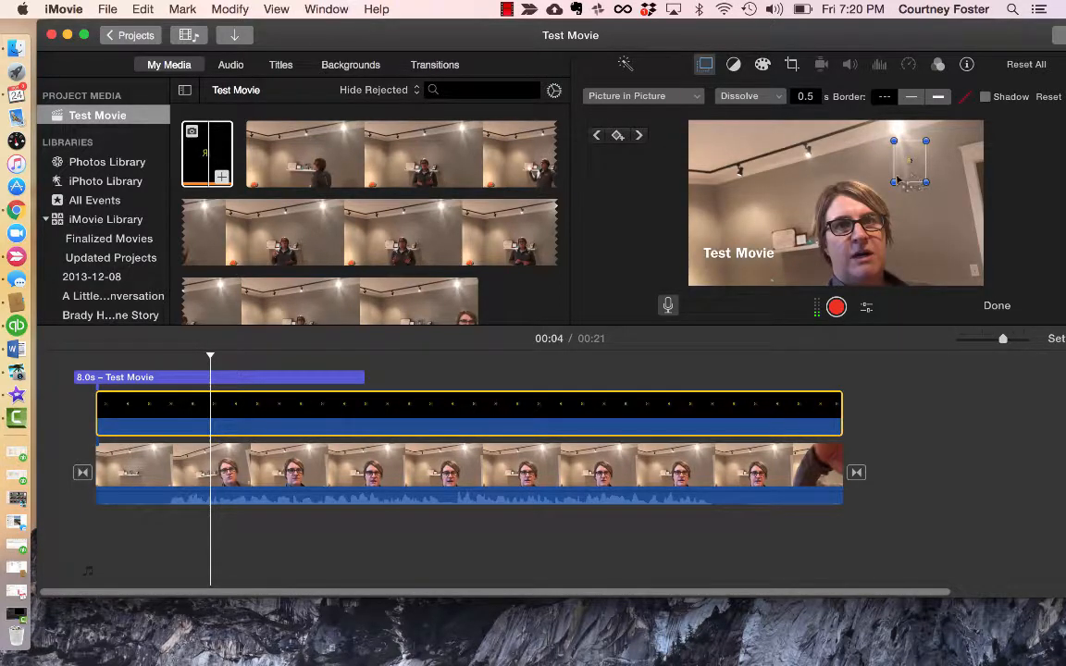
Enlarge the logo overlay in the preview and move it into the upper-right corner of the video frame
drag(893, 182, 780, 289)
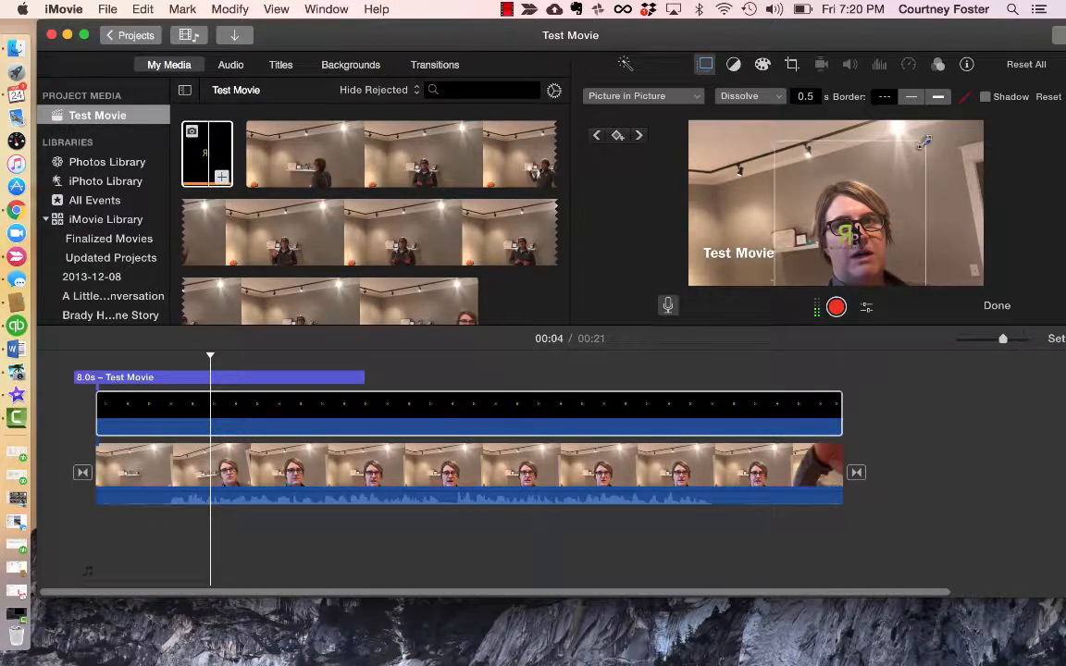
drag(925, 140, 962, 107)
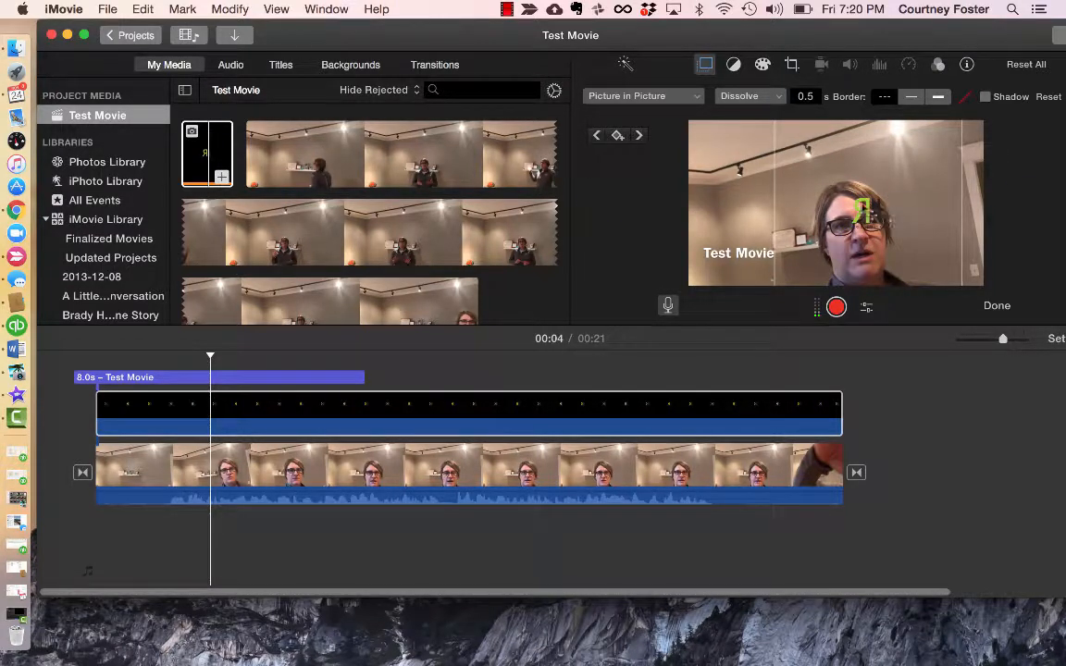
drag(865, 215, 961, 162)
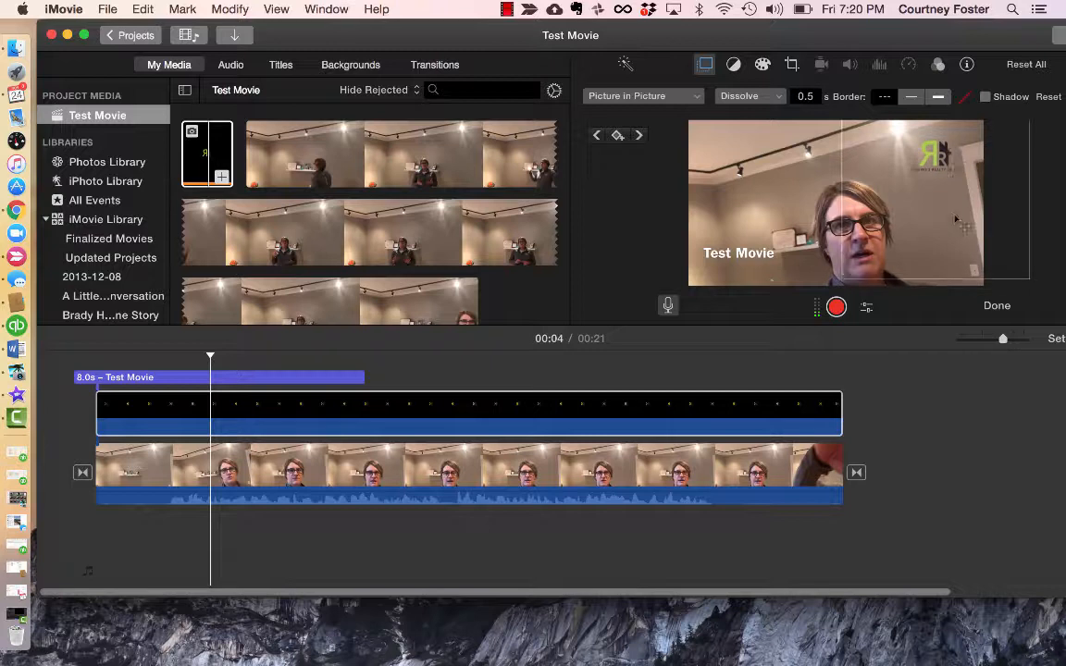
drag(956, 219, 962, 151)
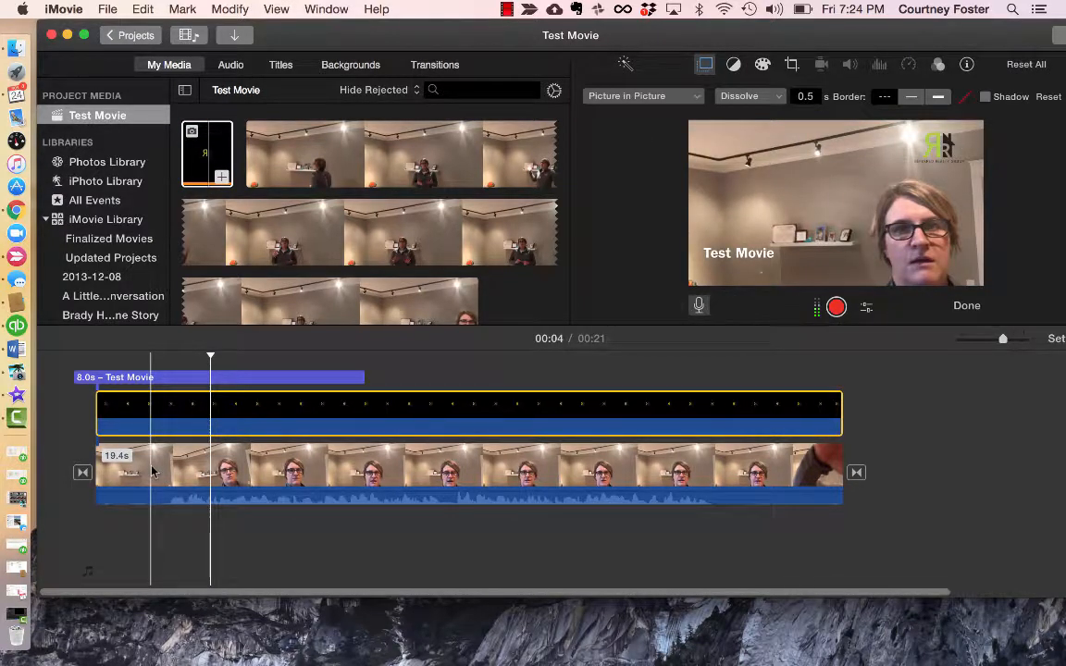
Trim the opening footage off the start of the main video clip, leaving about 17.6 s
click(175, 474)
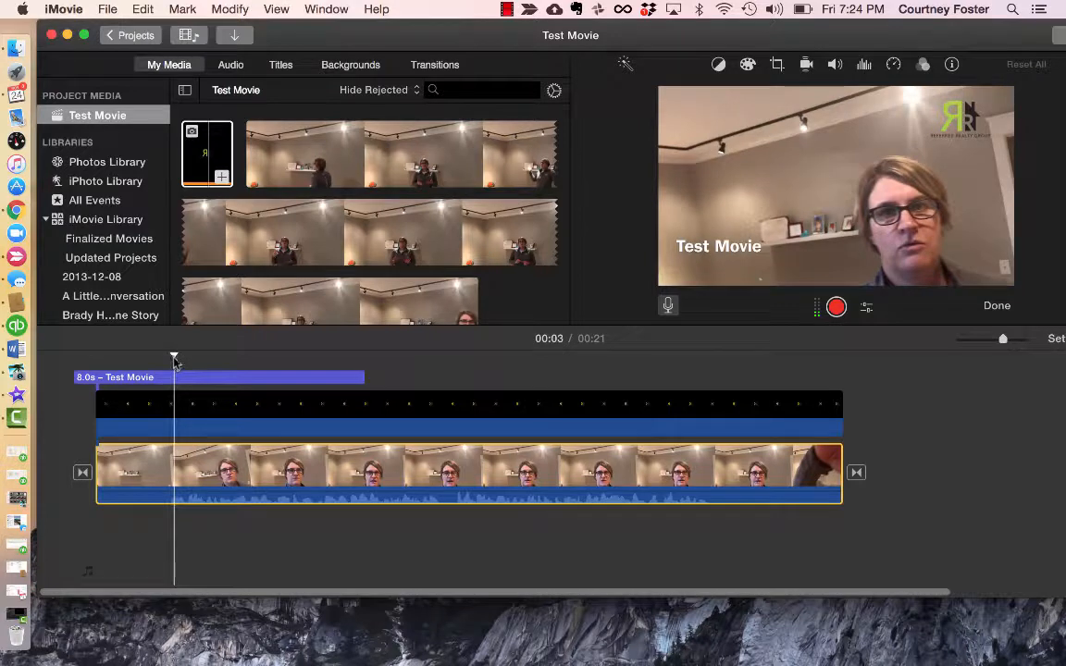
click(114, 358)
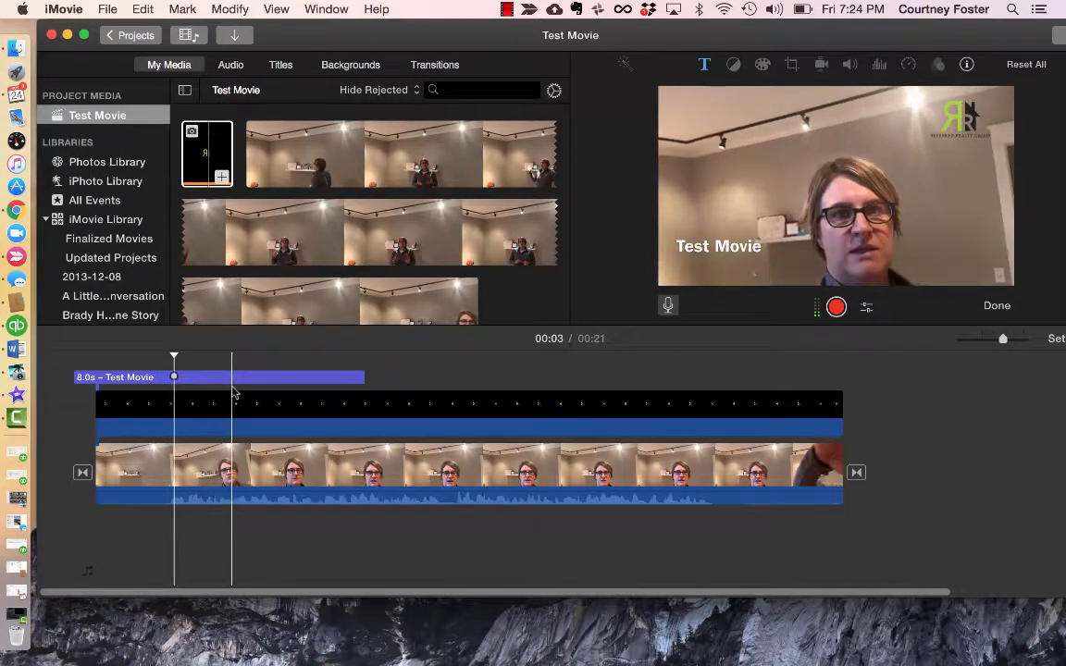
click(136, 477)
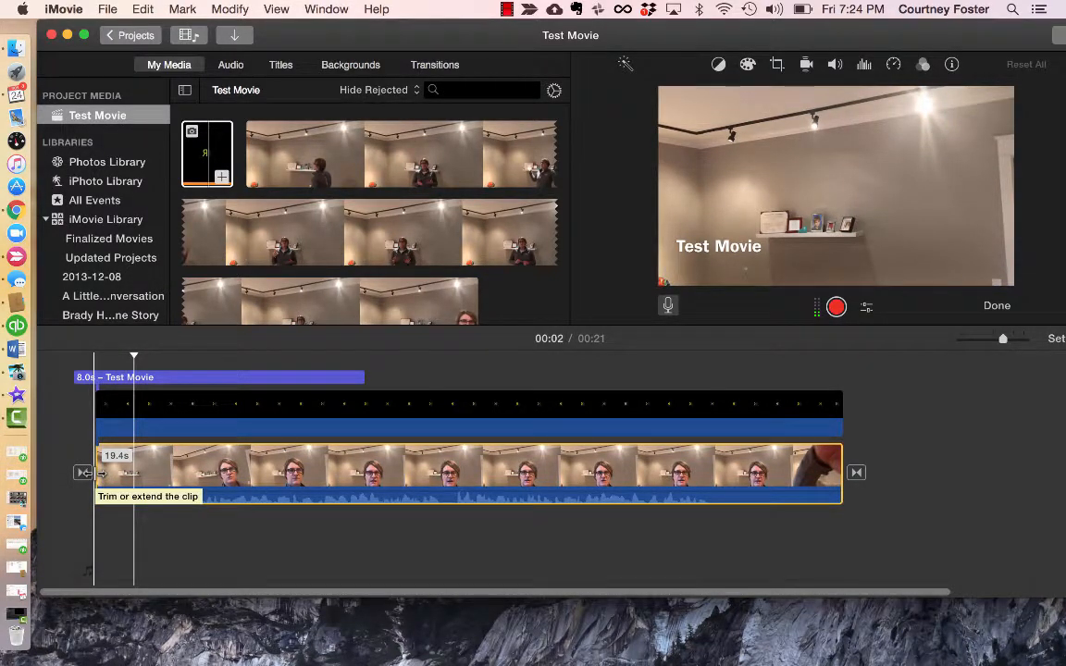
drag(84, 473, 139, 473)
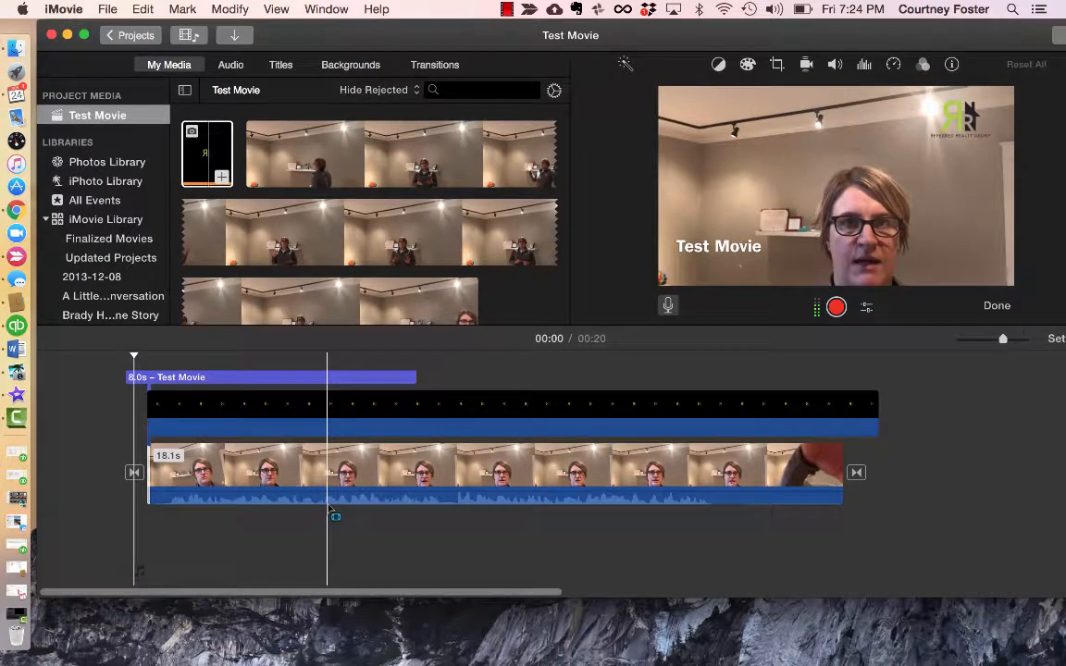
drag(139, 456, 168, 461)
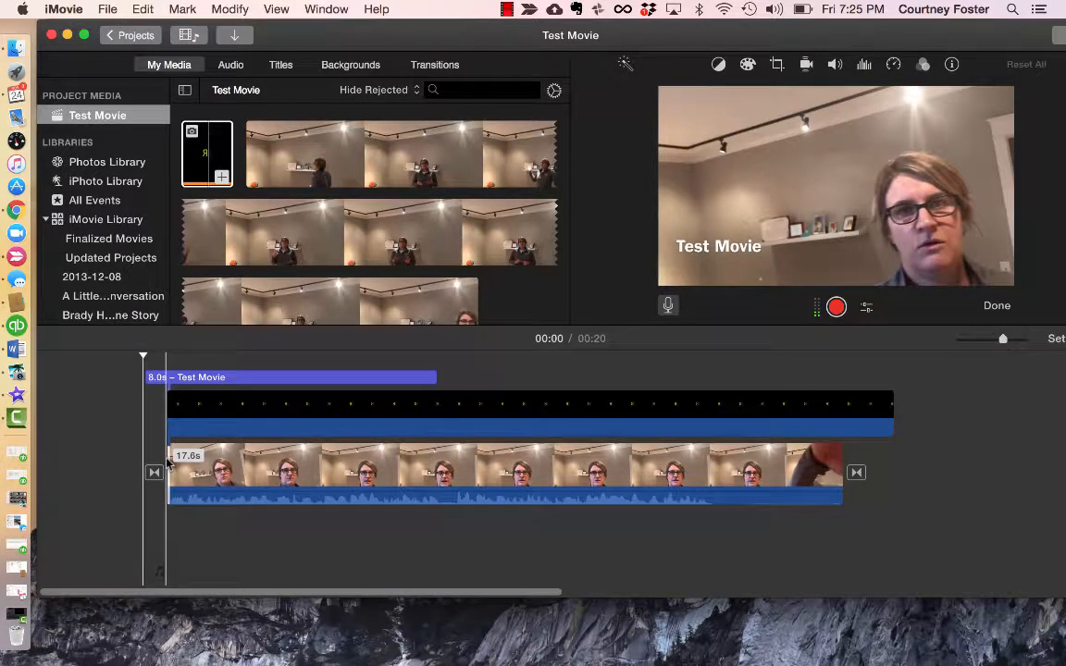
mouse_move(159, 461)
mouse_down()
mouse_move(197, 472)
mouse_move(159, 465)
mouse_up()
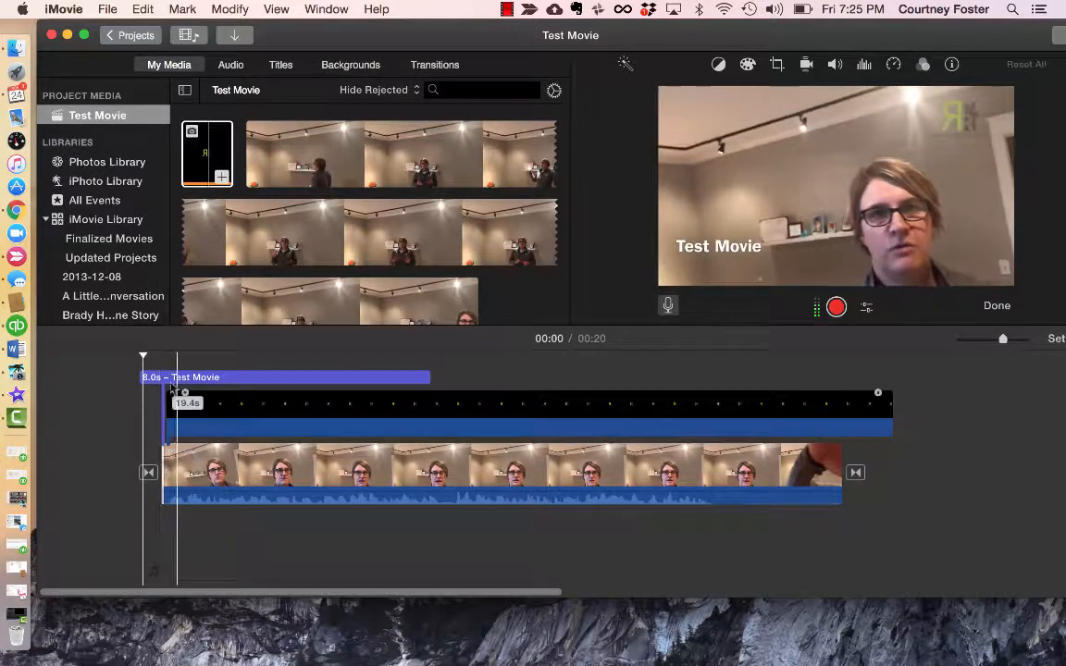